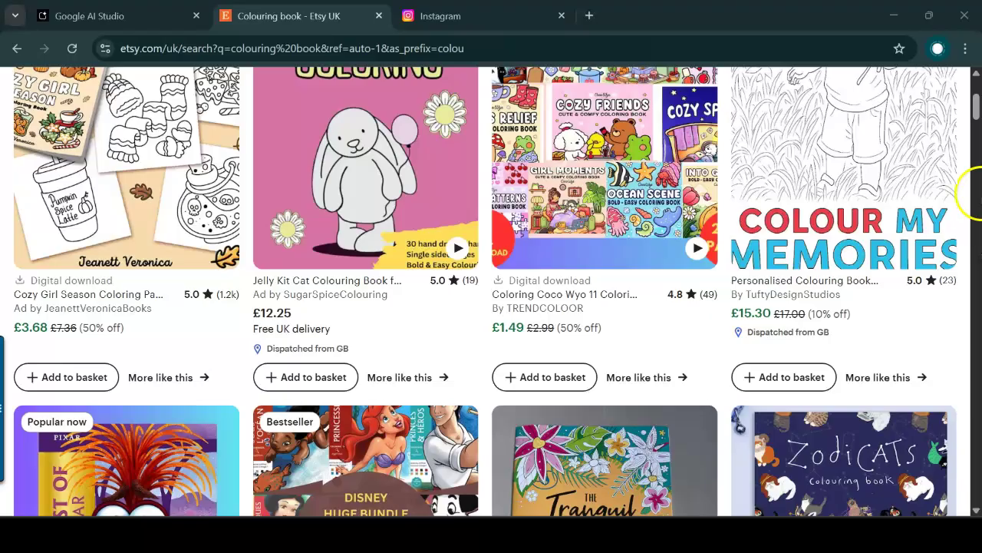
Browse the Etsy colouring book listings and examine their prices, ratings and review counts
{"action": "mouse_move", "coordinate": [975, 100]}
{"action": "left_mouse_down"}
{"action": "mouse_move", "coordinate": [973, 76]}
{"action": "mouse_move", "coordinate": [976, 161]}
{"action": "mouse_move", "coordinate": [976, 93]}
{"action": "mouse_move", "coordinate": [976, 103]}
{"action": "left_mouse_up"}
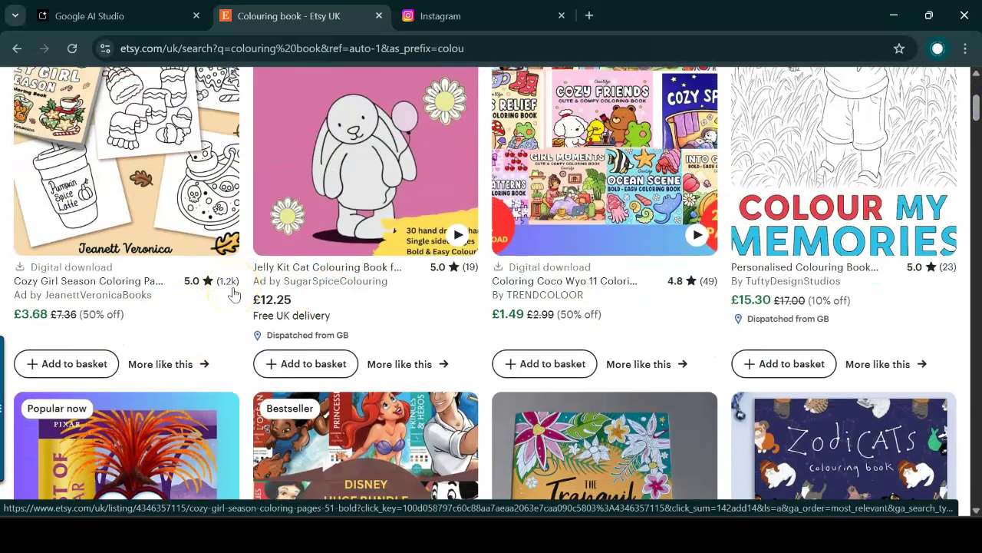
{"action": "left_click", "coordinate": [929, 139]}
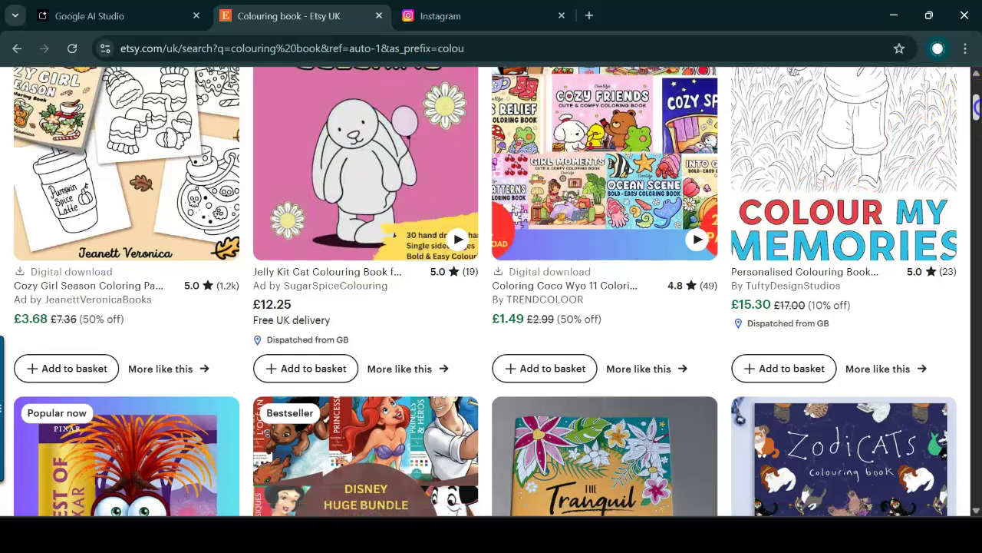
{"action": "left_click_drag", "start_coordinate": [975, 102], "coordinate": [976, 134]}
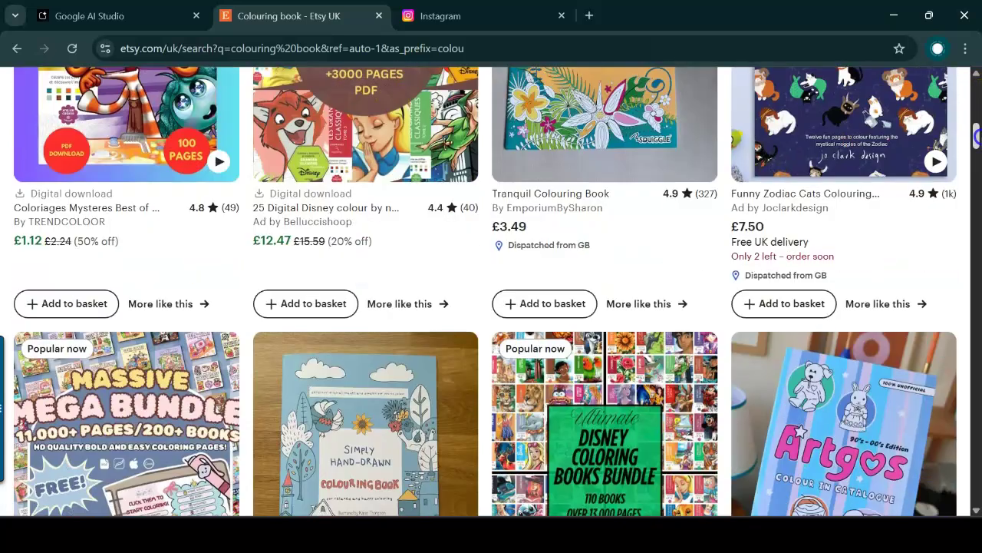
{"action": "left_click", "coordinate": [950, 198]}
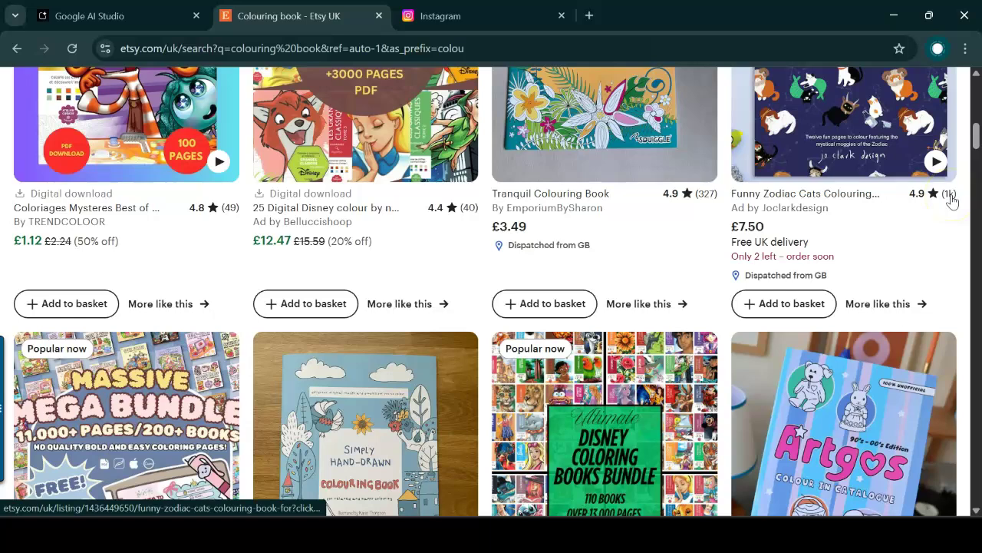
{"action": "left_click_drag", "start_coordinate": [975, 129], "coordinate": [976, 162]}
{"action": "left_click", "coordinate": [938, 212]}
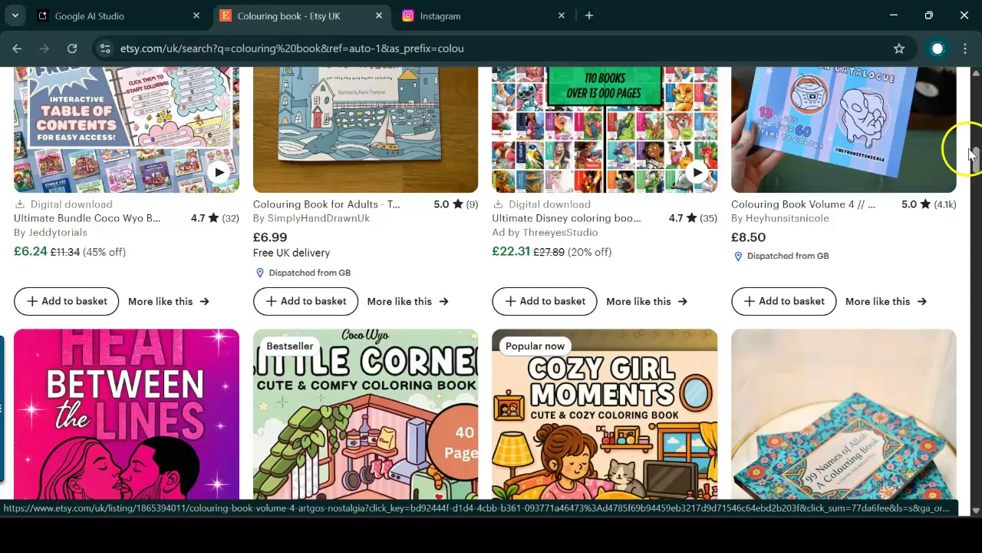
{"action": "left_click_drag", "start_coordinate": [976, 158], "coordinate": [976, 202]}
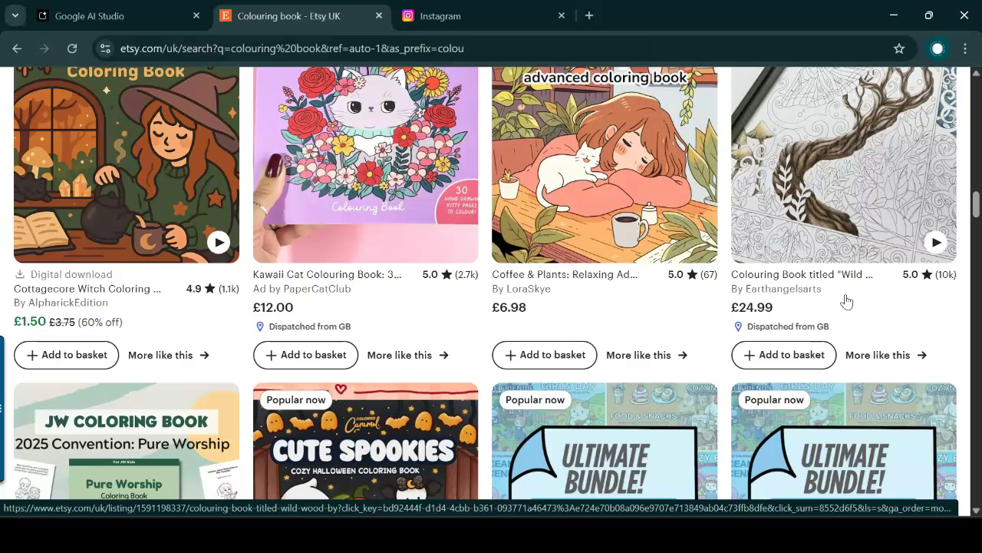
Switch to Snagit Editor to view the daily earnings chart, and return to the Etsy colouring book results
{"action": "mouse_move", "coordinate": [649, 537]}
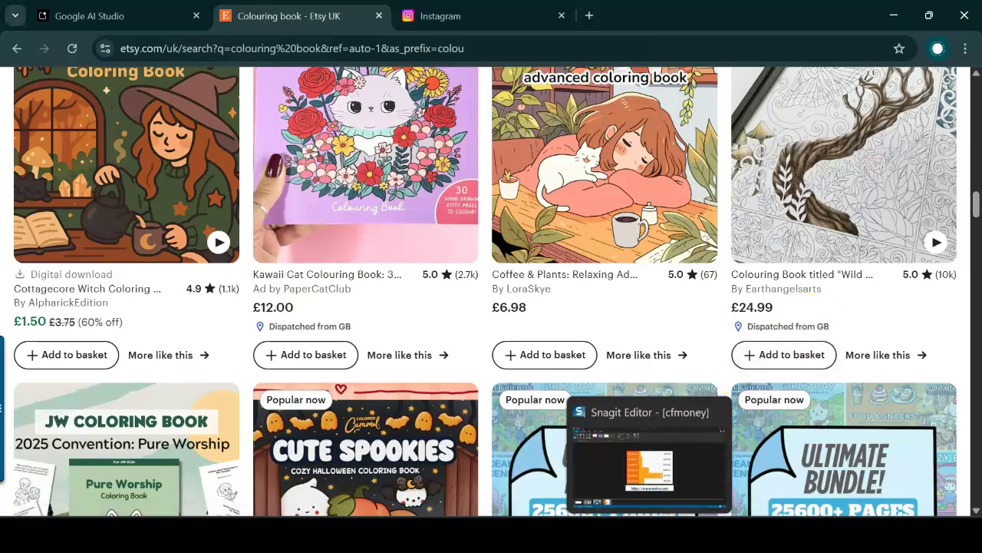
{"action": "left_click", "coordinate": [649, 460]}
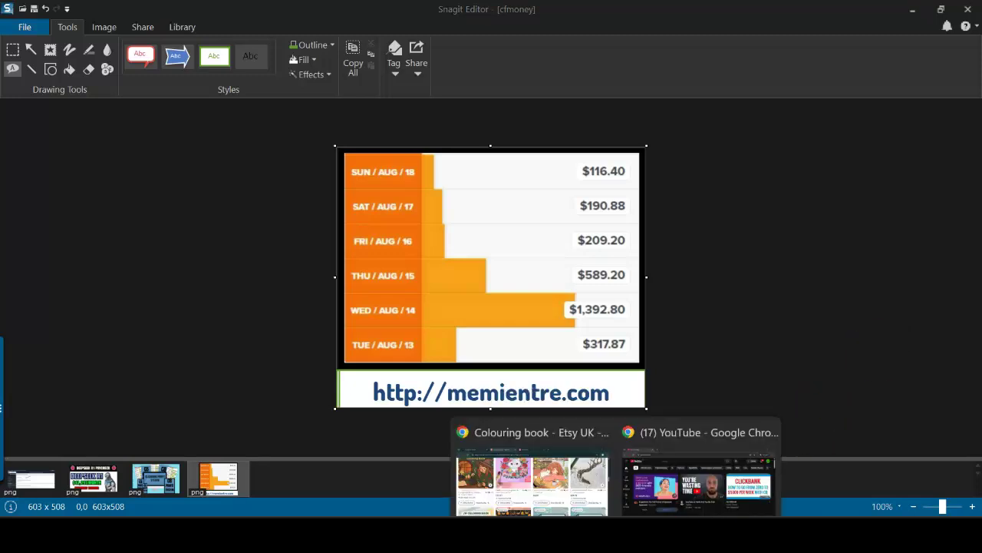
{"action": "left_click", "coordinate": [526, 460]}
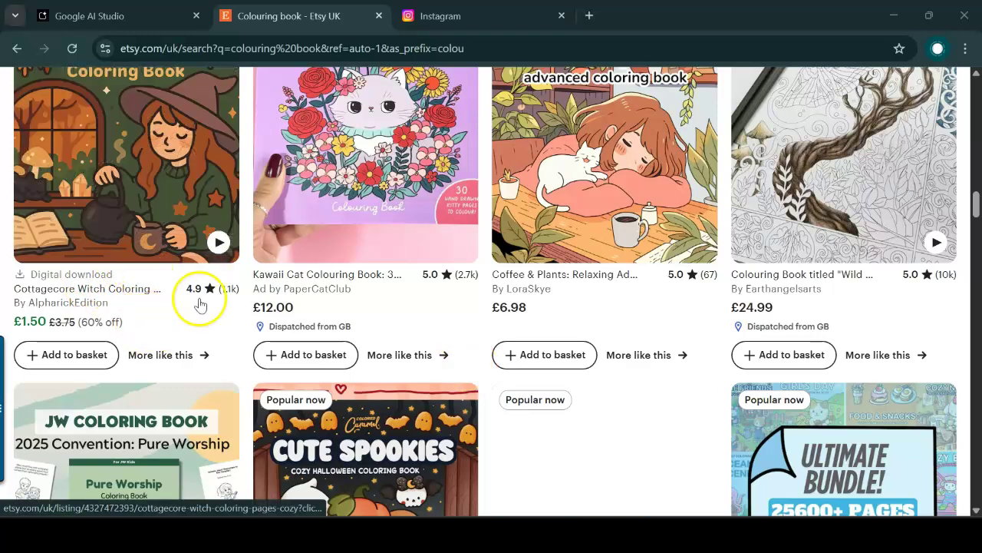
Switch to Google AI Studio and start a new prompt with the Try Nano Banana example
{"action": "left_click", "coordinate": [122, 11]}
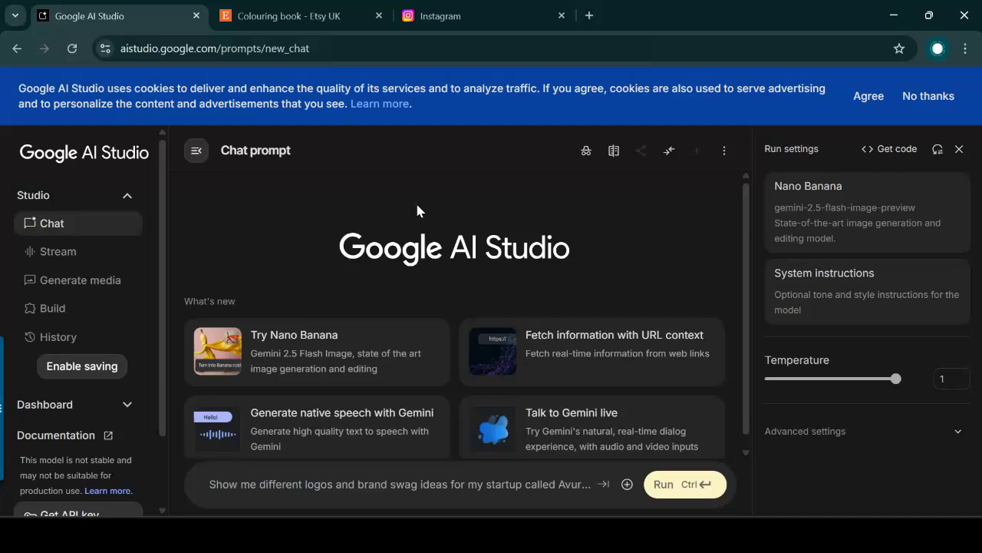
{"action": "left_click", "coordinate": [490, 255]}
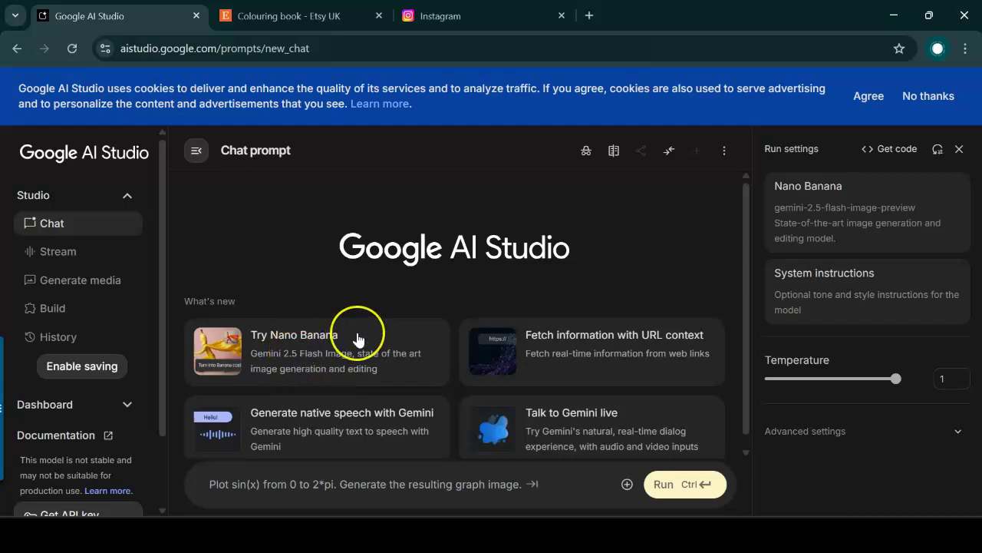
{"action": "left_click", "coordinate": [360, 331]}
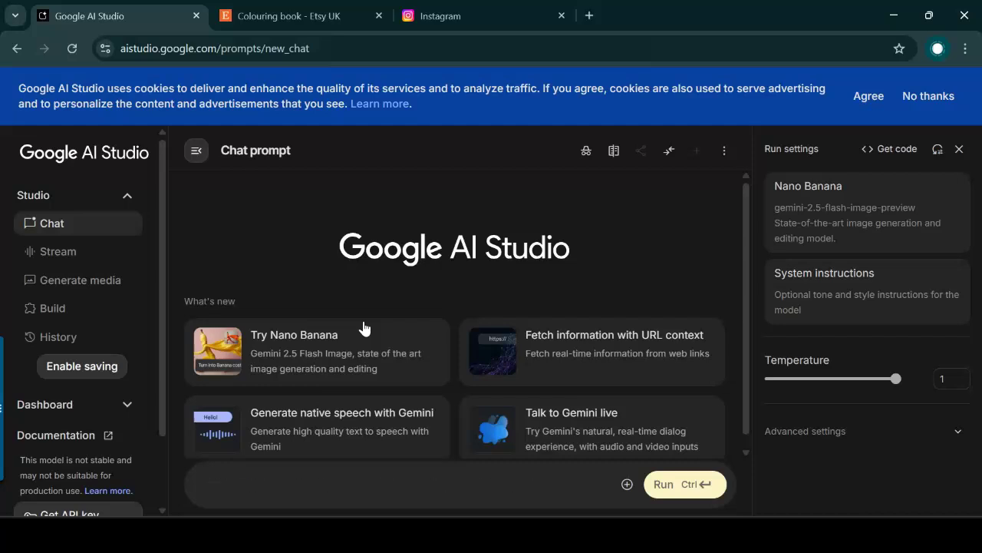
{"action": "left_click", "coordinate": [359, 287]}
{"action": "left_click", "coordinate": [342, 374]}
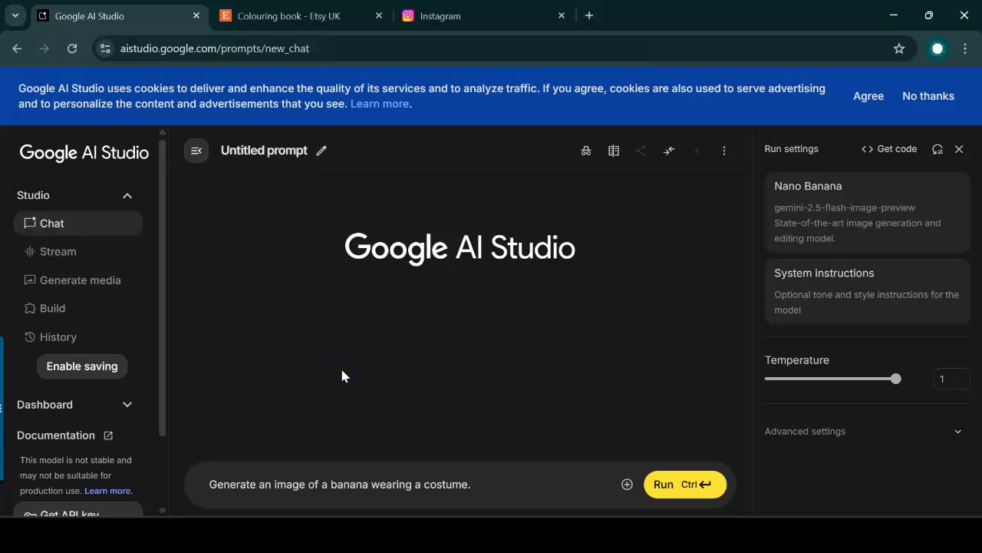
{"action": "left_click", "coordinate": [546, 319]}
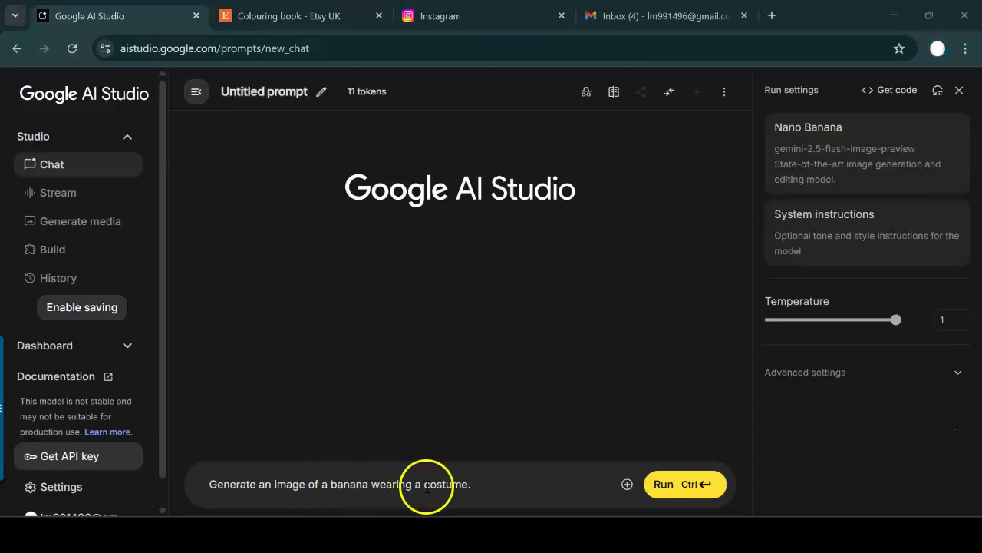
Replace the sample prompt with "Create a 5 page colouring book about ducks with text and images" and run it
{"action": "left_click_drag", "start_coordinate": [472, 484], "coordinate": [198, 480]}
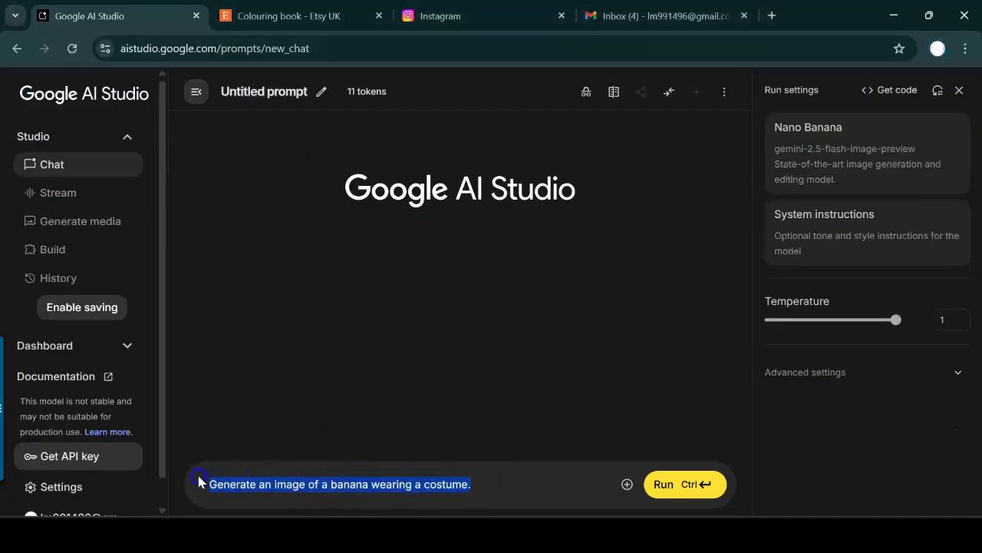
{"action": "type", "text": "Crea"}
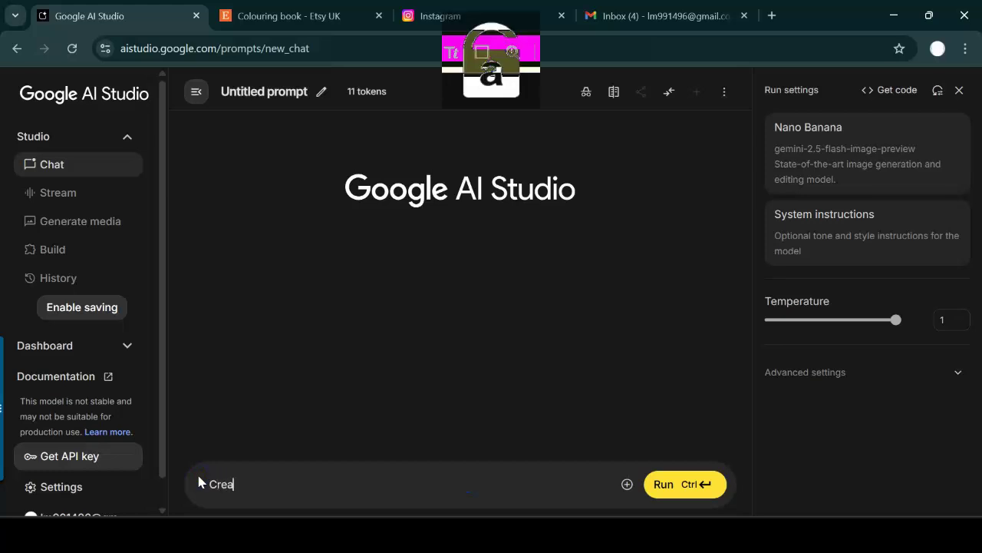
{"action": "type", "text": "te a 5 page "}
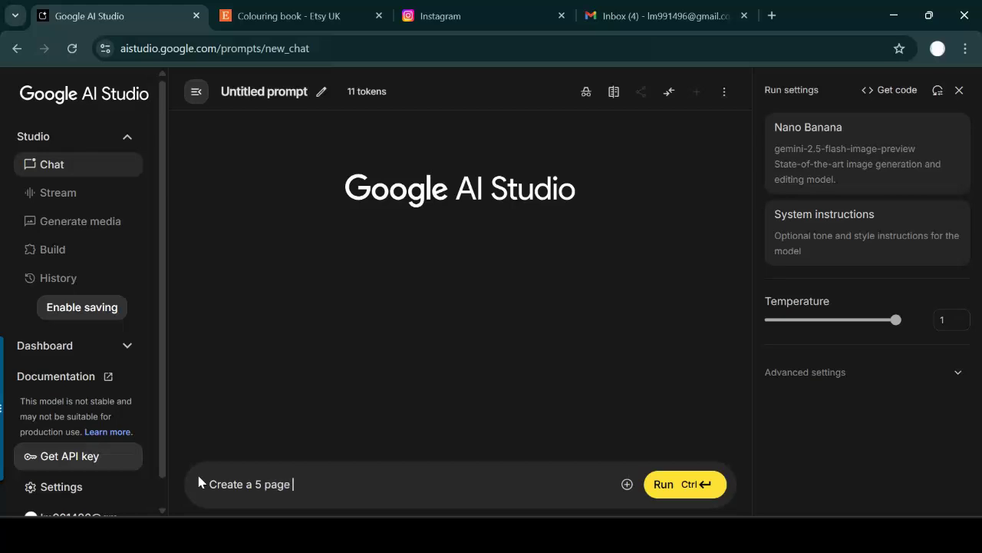
{"action": "type", "text": "colouring book about "}
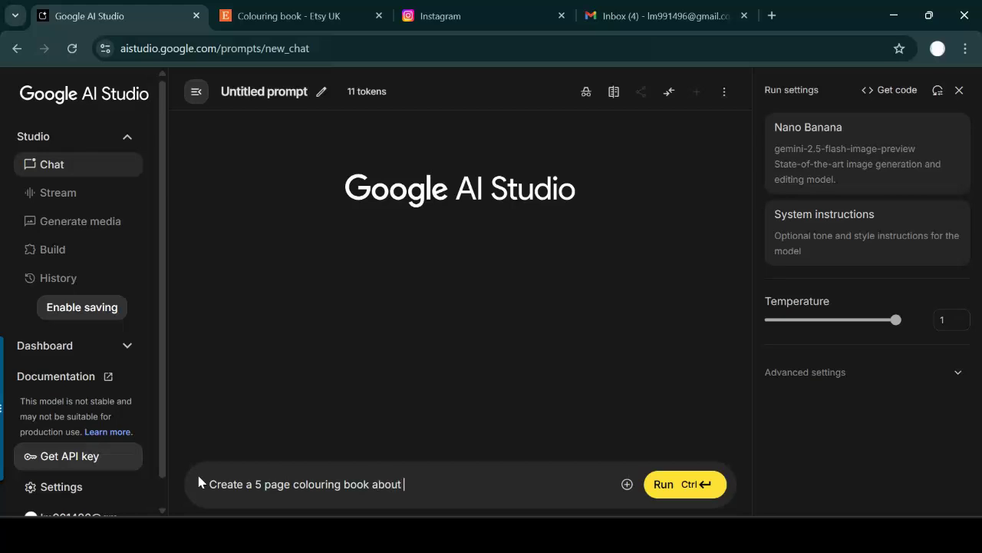
{"action": "type", "text": "ducks with text and "}
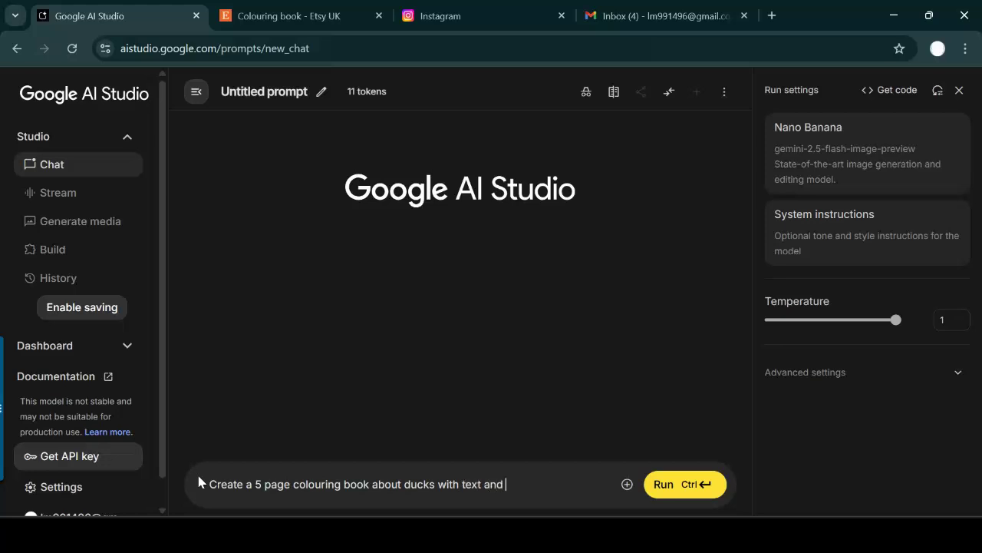
{"action": "type", "text": "images"}
{"action": "left_click", "coordinate": [471, 486]}
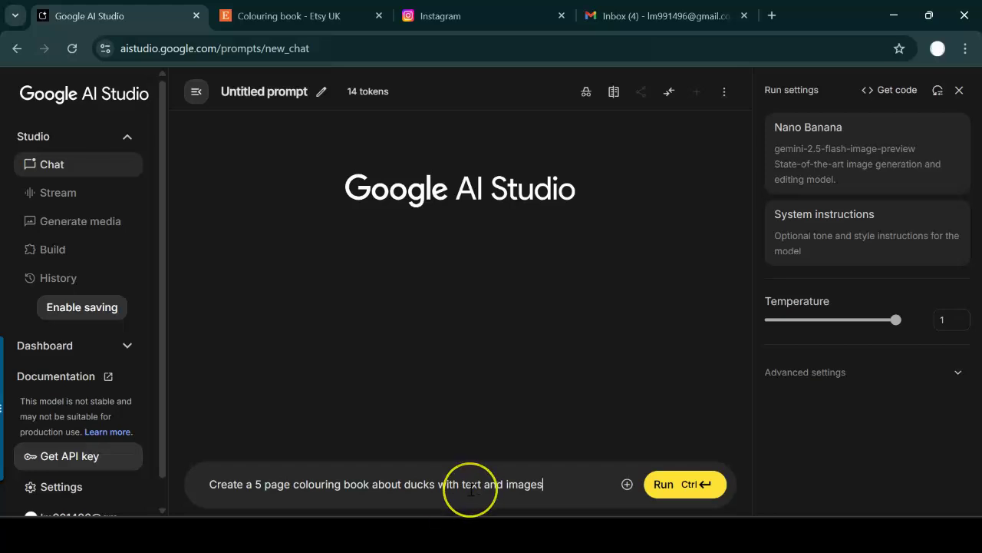
{"action": "left_click", "coordinate": [491, 487]}
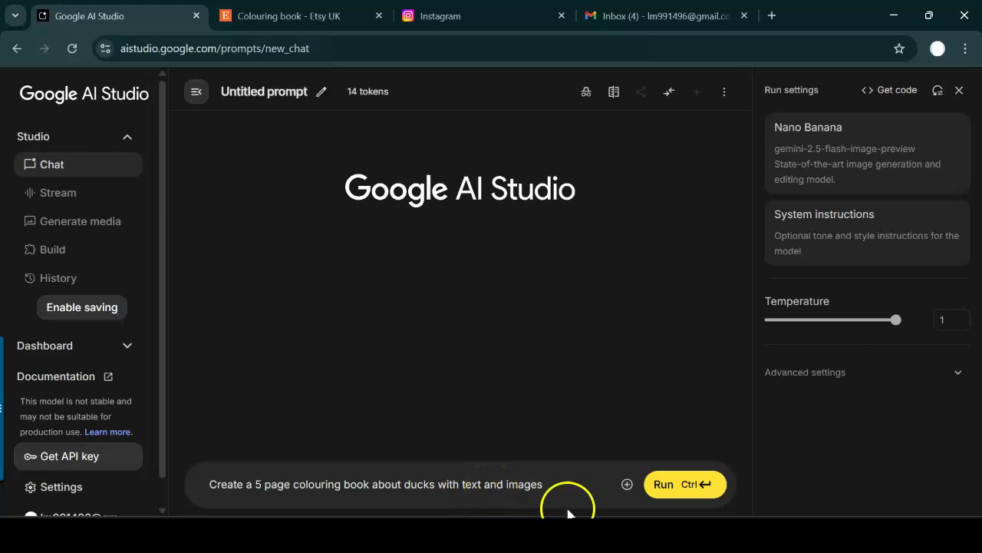
{"action": "left_click", "coordinate": [660, 495]}
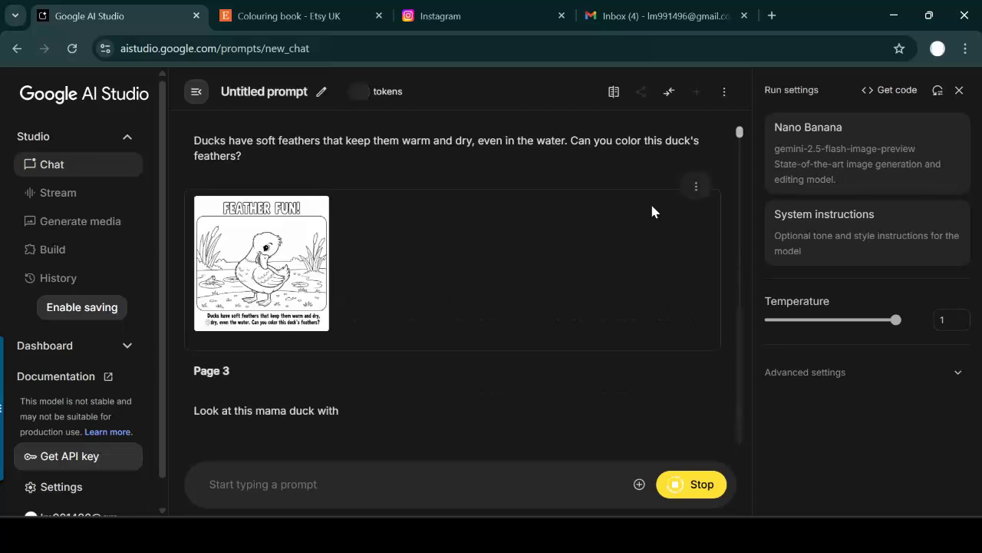
Check the colouring book generation, view the earnings image in Snagit Editor, and return to Google AI Studio
{"action": "left_click", "coordinate": [671, 298]}
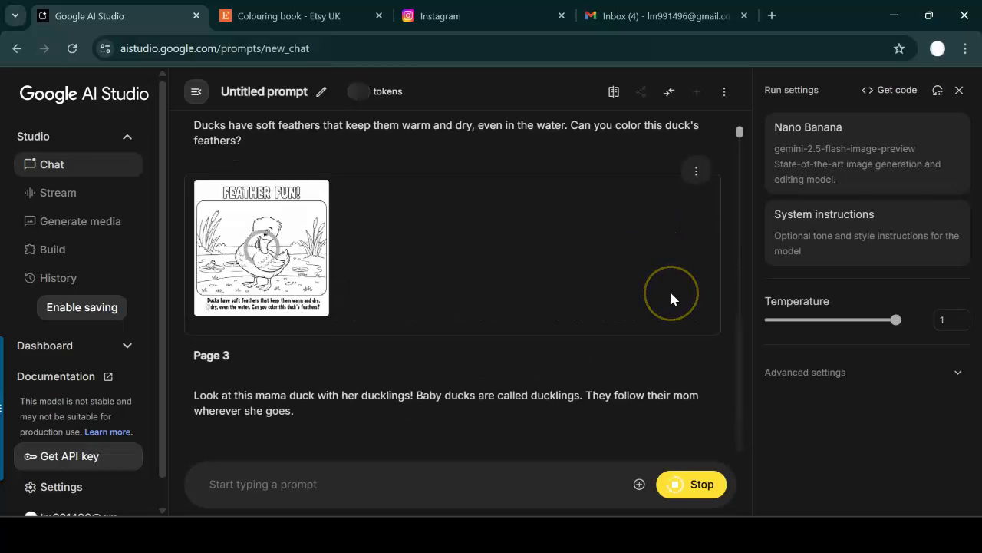
{"action": "left_click", "coordinate": [670, 383]}
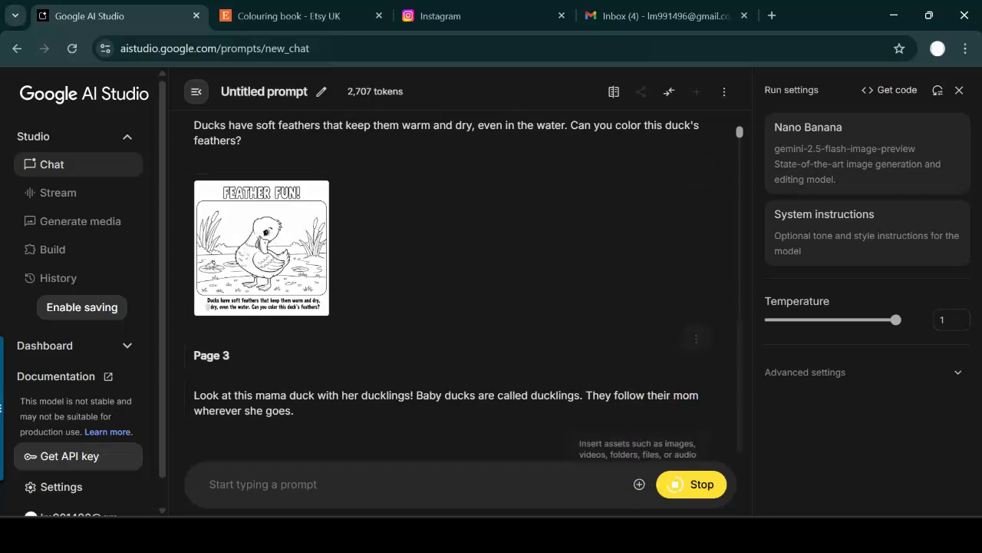
{"action": "left_click", "coordinate": [709, 482]}
{"action": "left_click", "coordinate": [782, 424]}
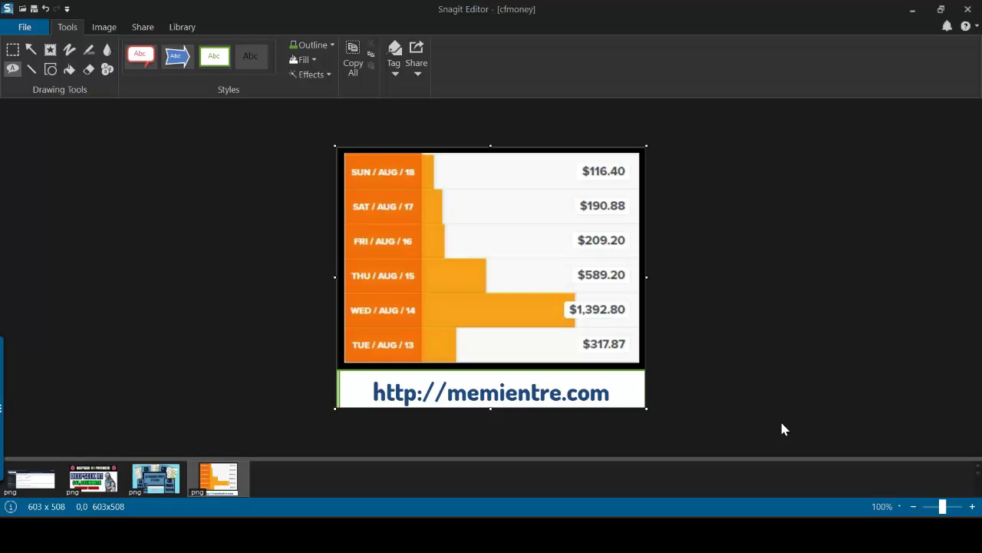
{"action": "left_click", "coordinate": [532, 461]}
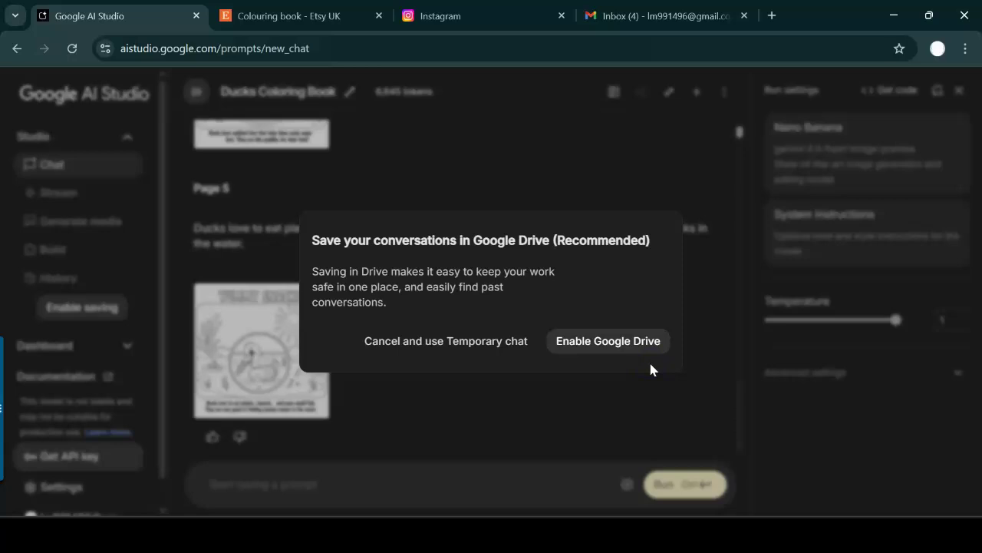
Decline Google Drive saving in favour of Temporary chat, and enlarge the generated Page 1 duck image
{"action": "left_click", "coordinate": [487, 340]}
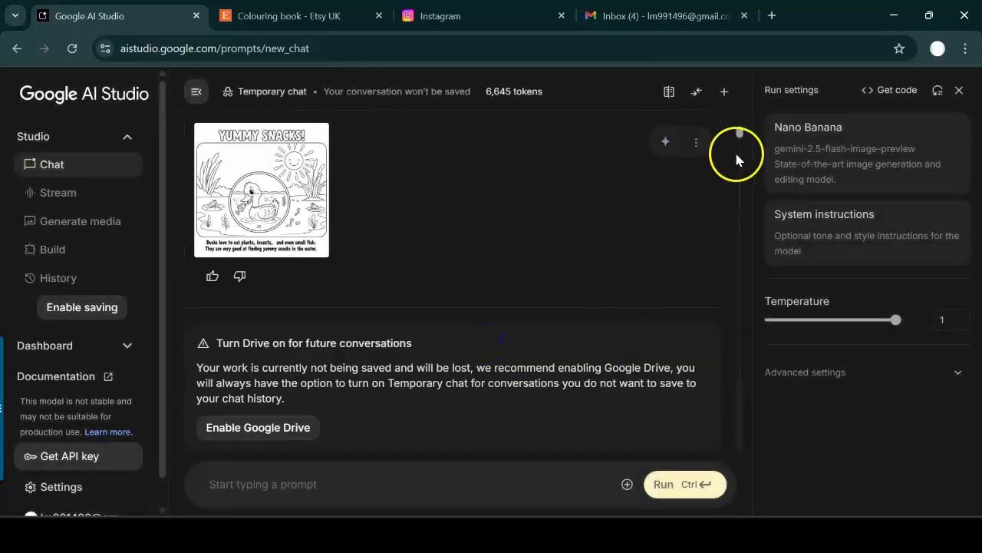
{"action": "left_click", "coordinate": [737, 132]}
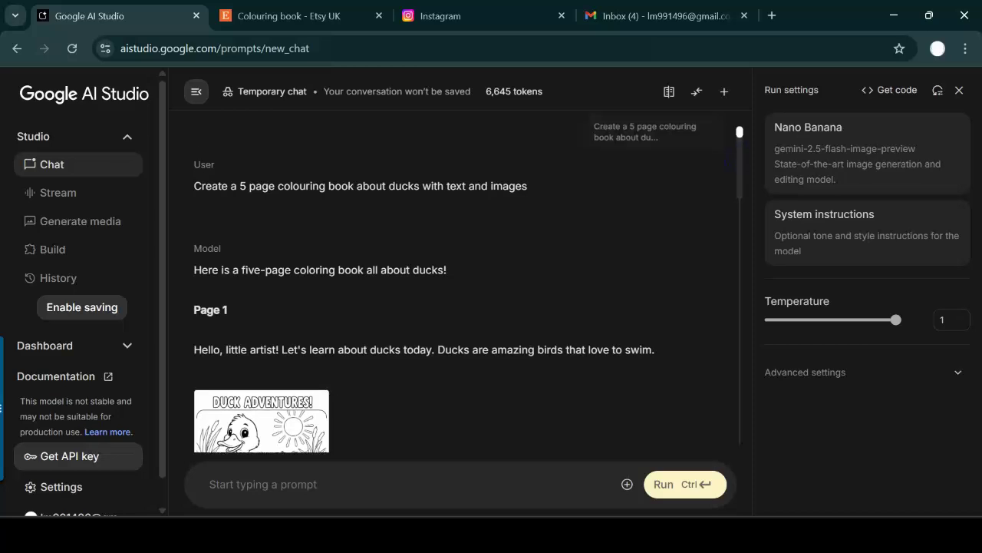
{"action": "scroll", "coordinate": [742, 192], "scroll_direction": "down", "scroll_amount": 3}
{"action": "left_click_drag", "start_coordinate": [743, 218], "coordinate": [772, 213]}
{"action": "mouse_move", "coordinate": [307, 290]}
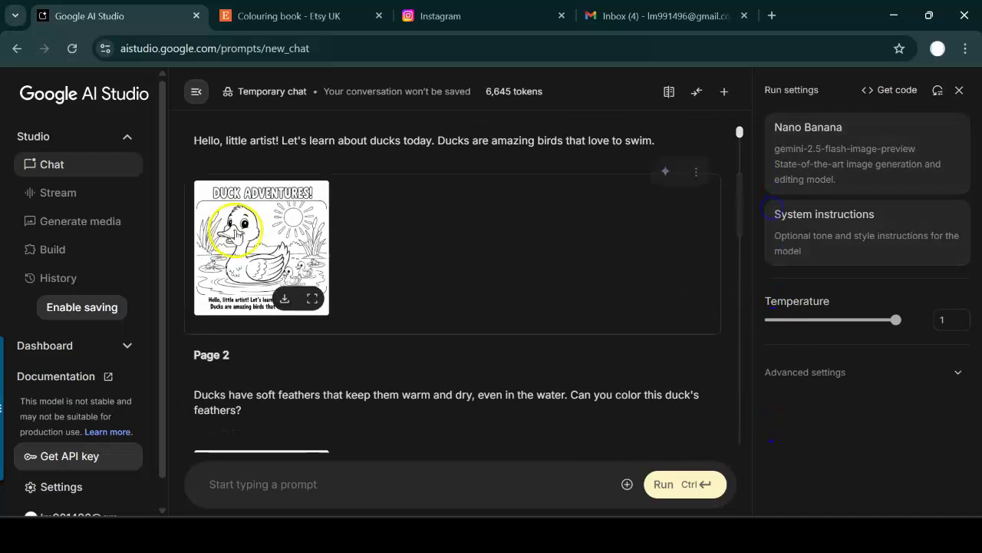
{"action": "left_click", "coordinate": [313, 299]}
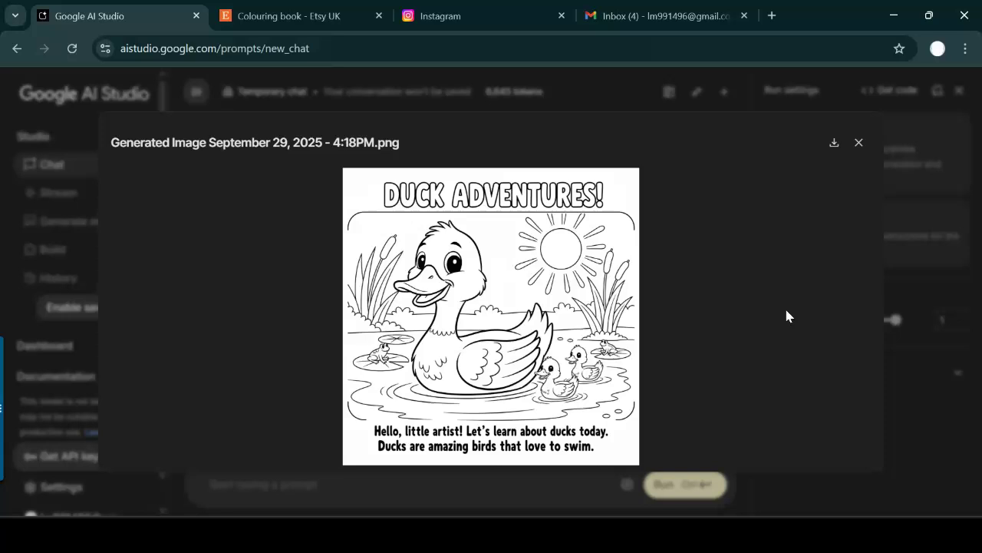
Revisit the Etsy colouring book results and open amazon.co.uk in a new browser tab
{"action": "left_click", "coordinate": [372, 23]}
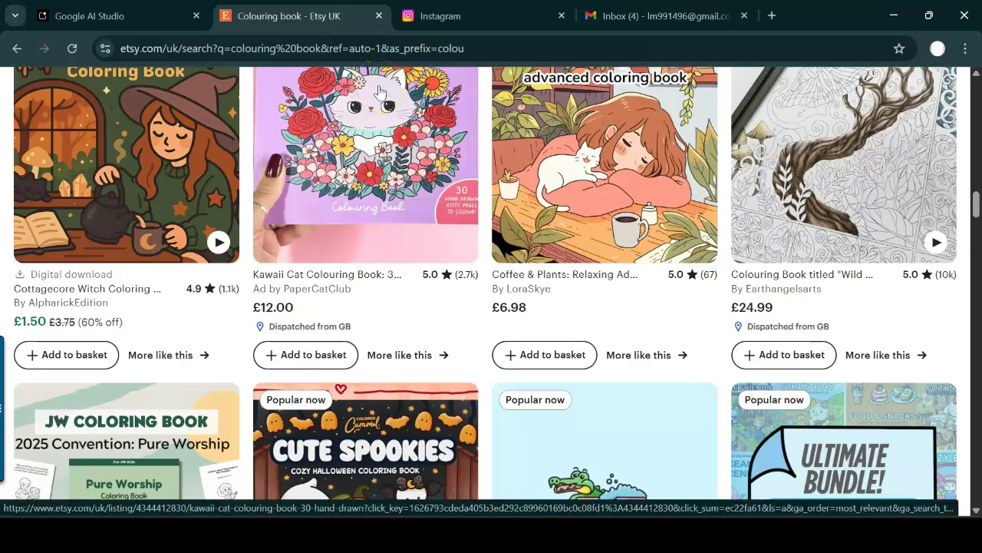
{"action": "left_click", "coordinate": [770, 27]}
{"action": "type", "text": "amaz"}
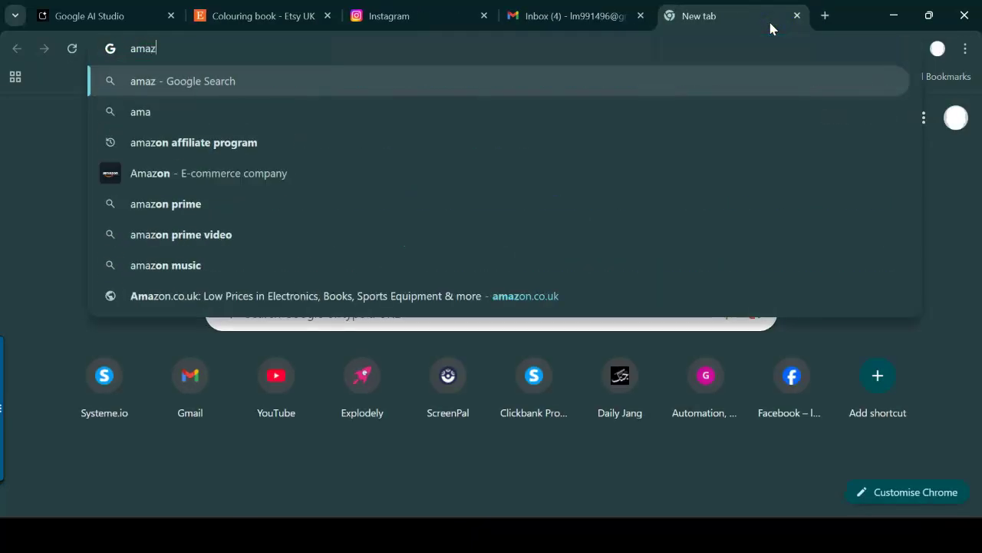
{"action": "type", "text": "on"}
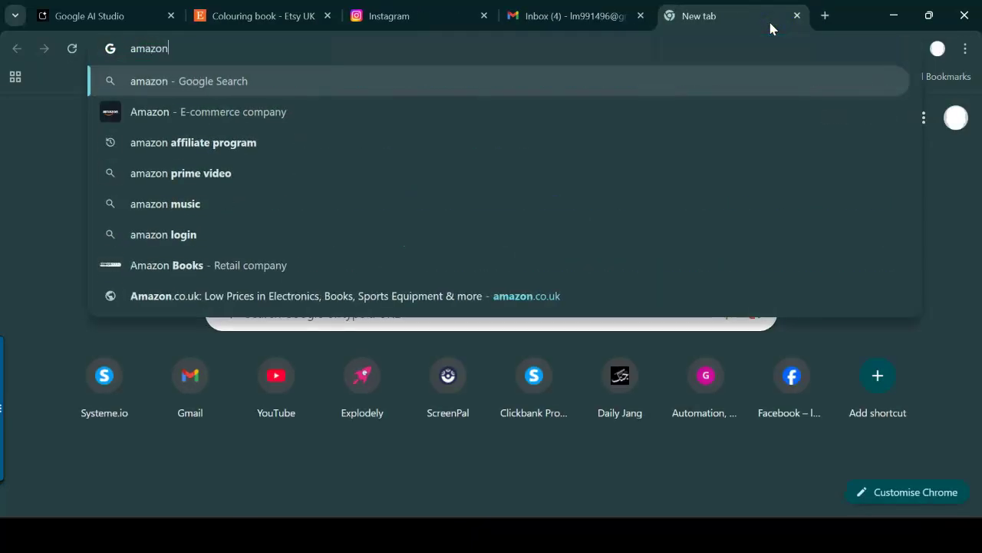
{"action": "type", "text": ".co.uk"}
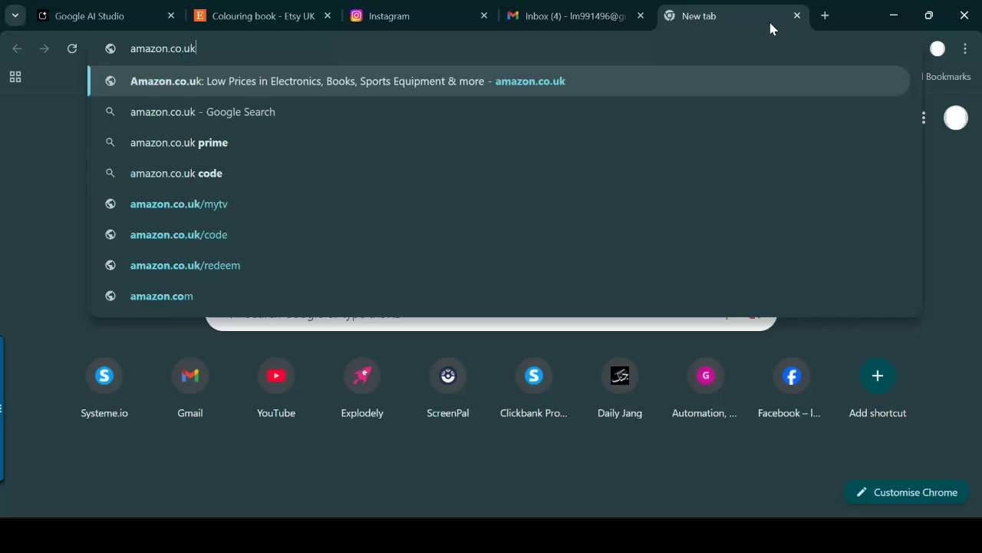
{"action": "key", "text": "Return"}
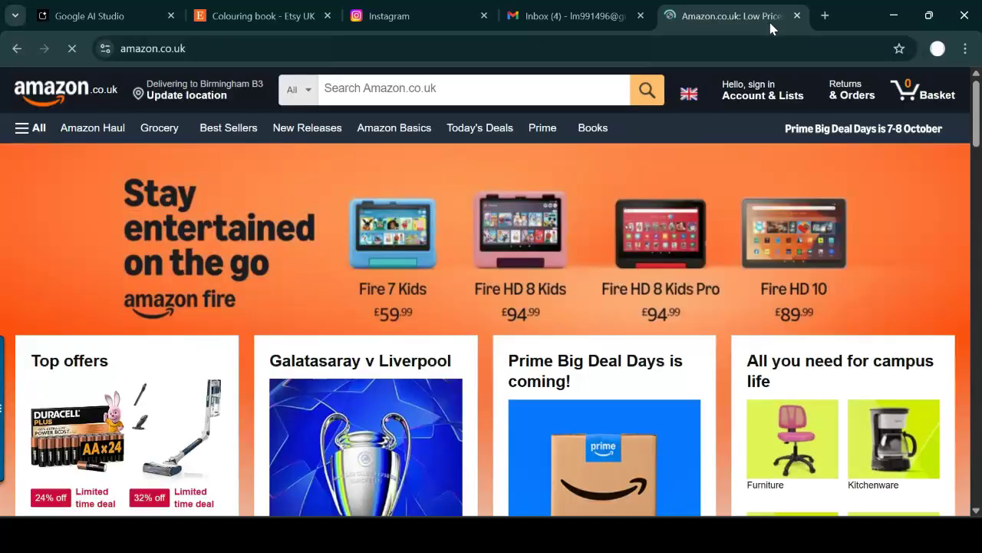
Search Amazon for "colouring book", accept the cookies, and browse the listed colouring books and their prices
{"action": "left_click", "coordinate": [448, 93]}
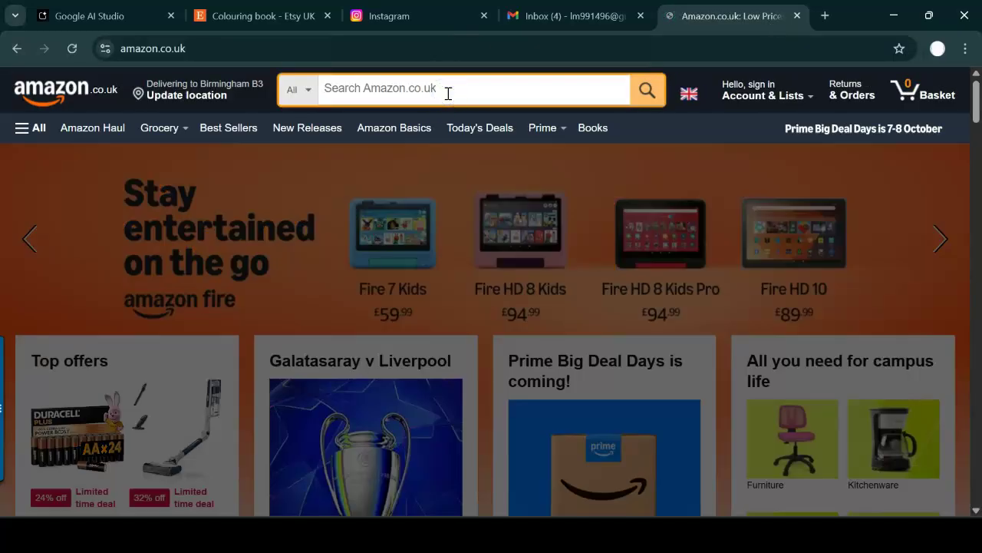
{"action": "type", "text": "colouring"}
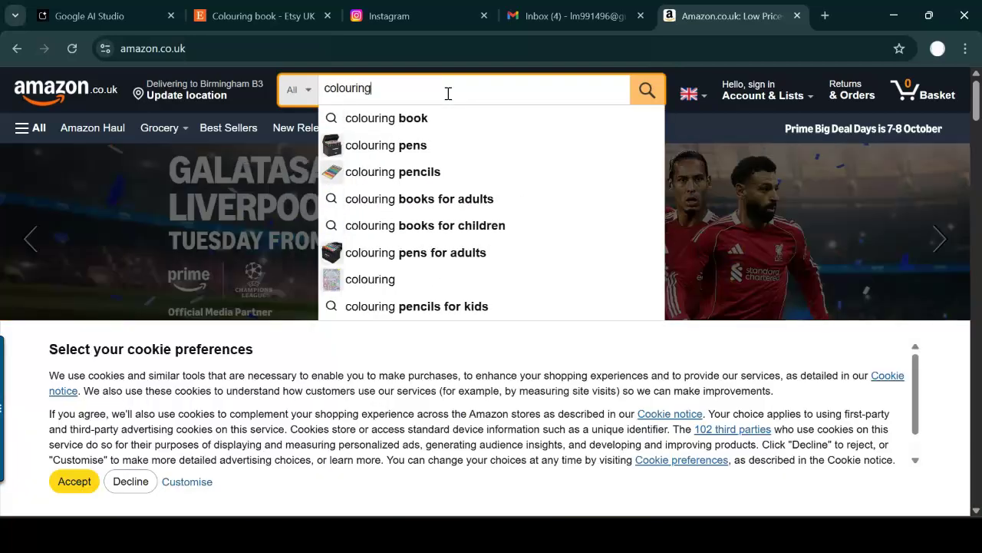
{"action": "left_click", "coordinate": [415, 120]}
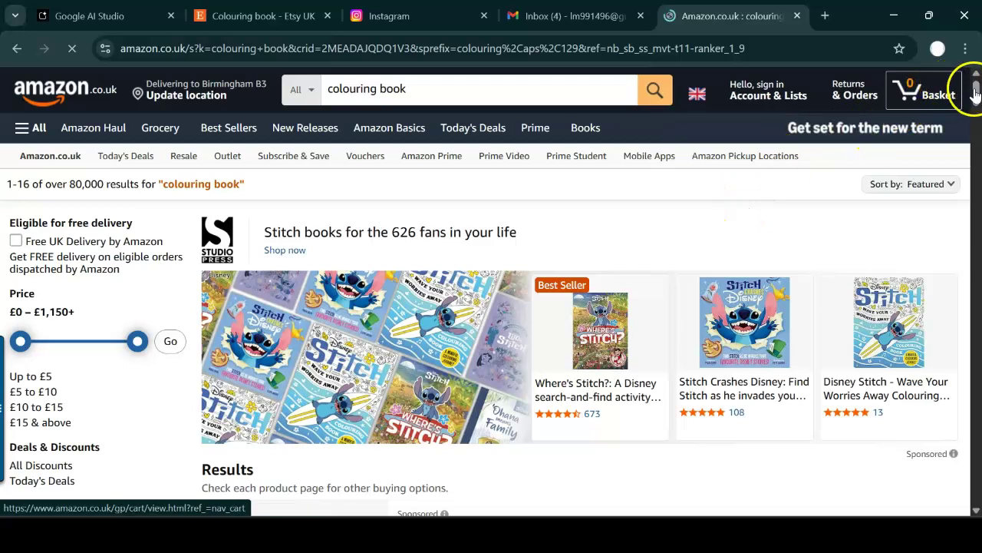
{"action": "left_click_drag", "start_coordinate": [976, 98], "coordinate": [976, 111]}
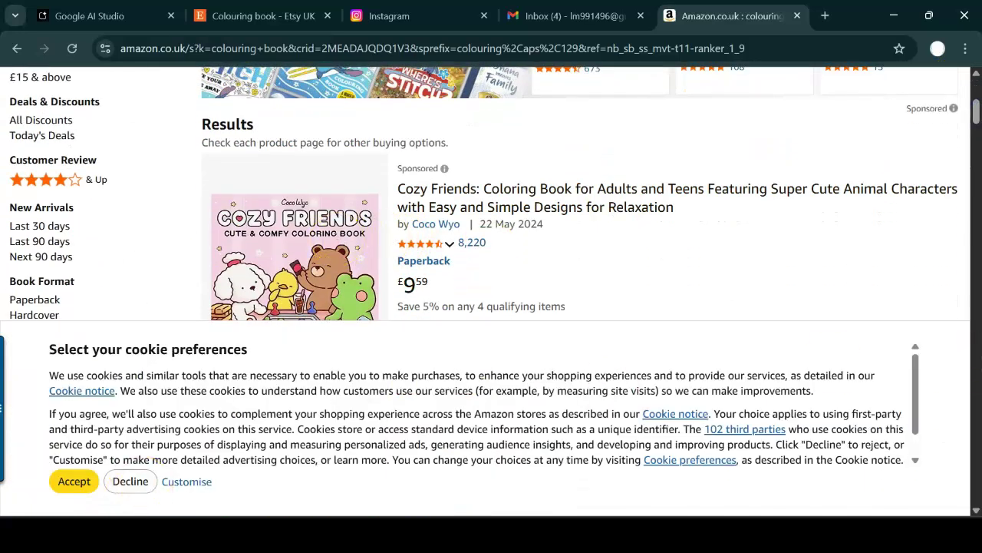
{"action": "left_click", "coordinate": [75, 482]}
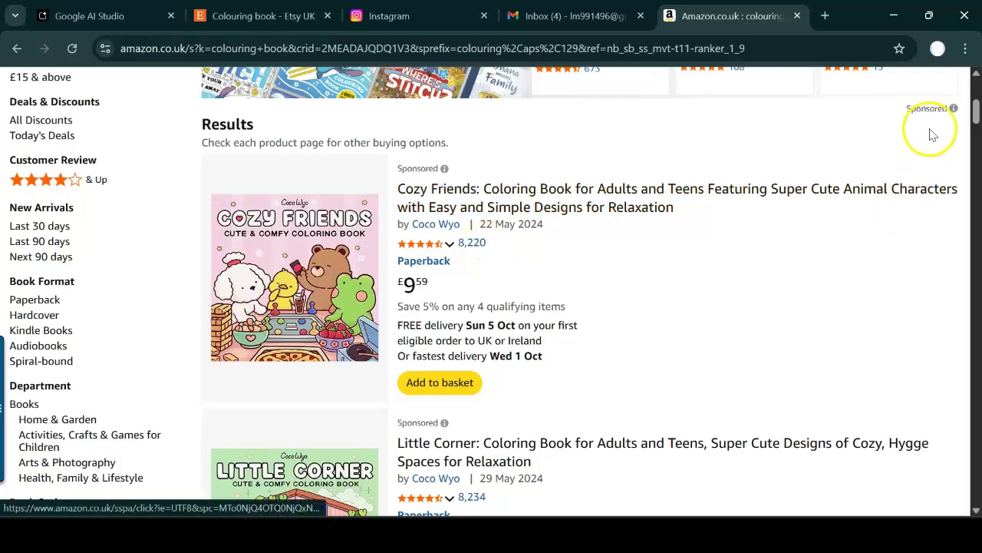
{"action": "left_click_drag", "start_coordinate": [977, 112], "coordinate": [977, 151]}
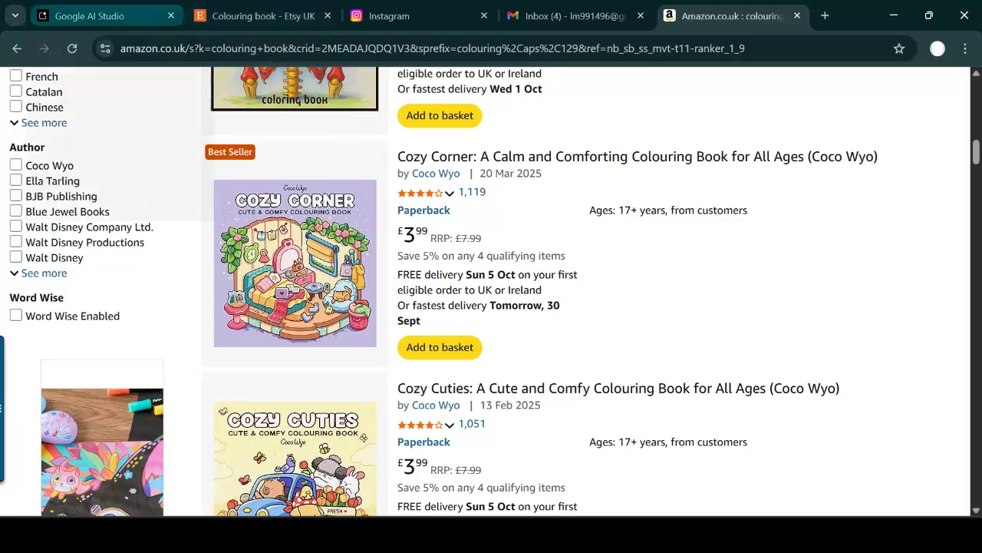
Return to Google AI Studio, close the enlarged duck image, and review the generated colouring book pages from Page 1 to the last
{"action": "mouse_move", "coordinate": [89, 15]}
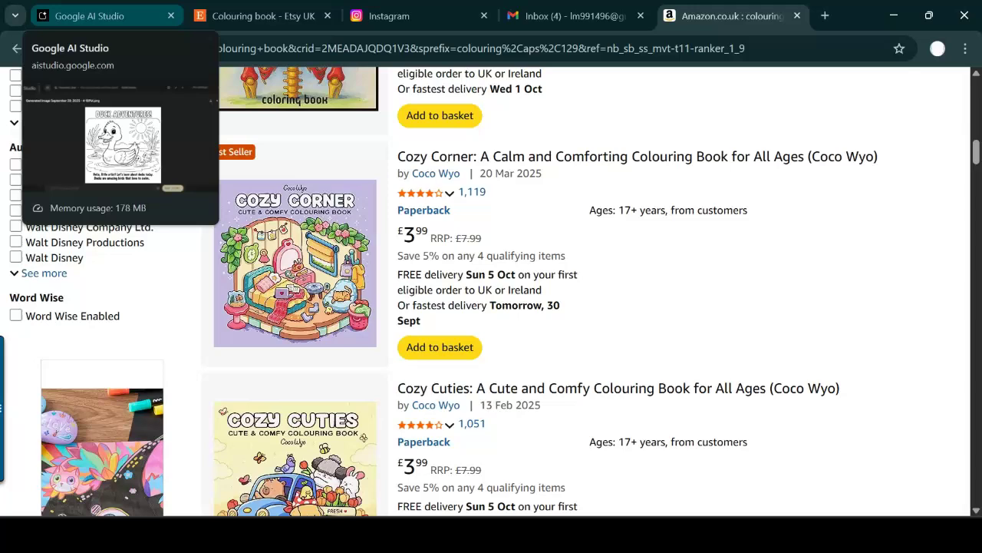
{"action": "left_click", "coordinate": [89, 16]}
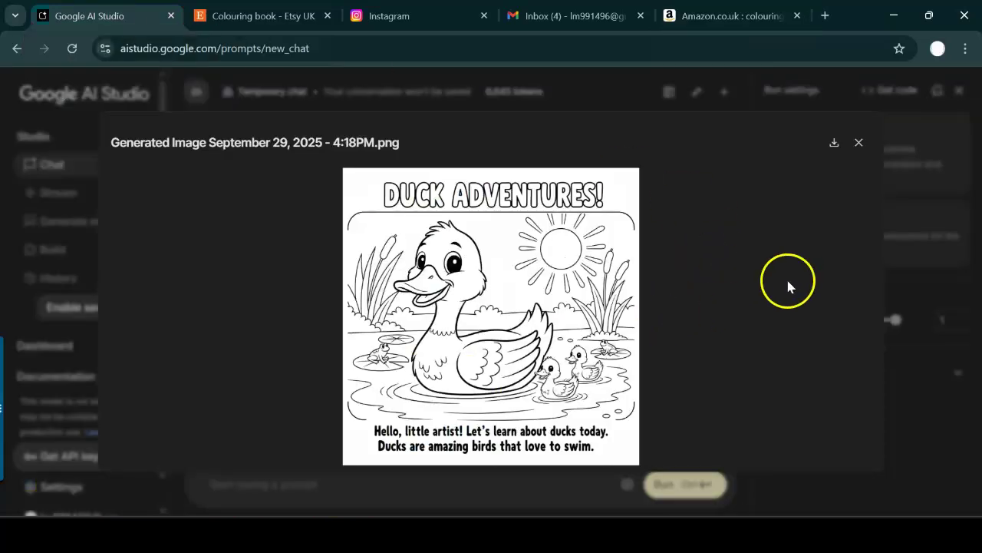
{"action": "left_click", "coordinate": [859, 143]}
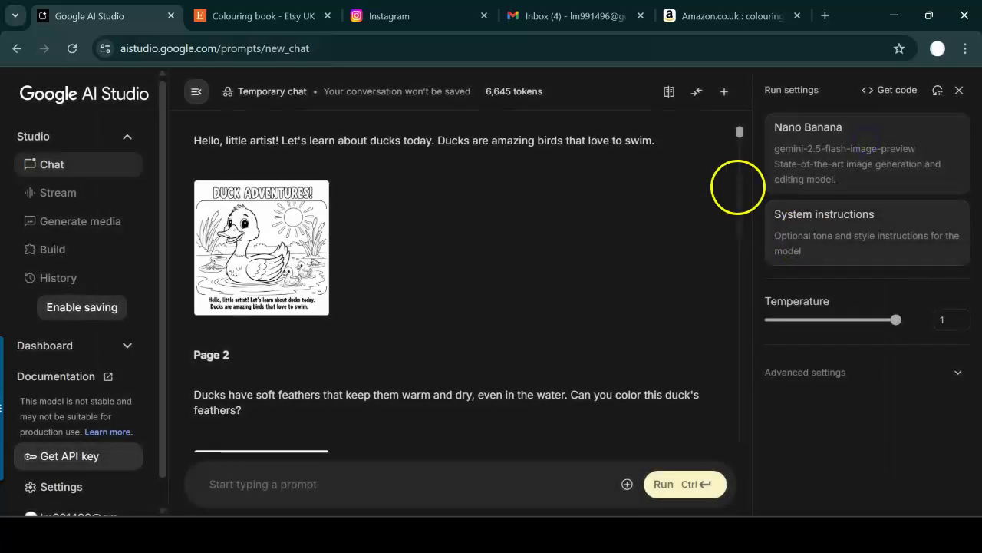
{"action": "left_click", "coordinate": [741, 134]}
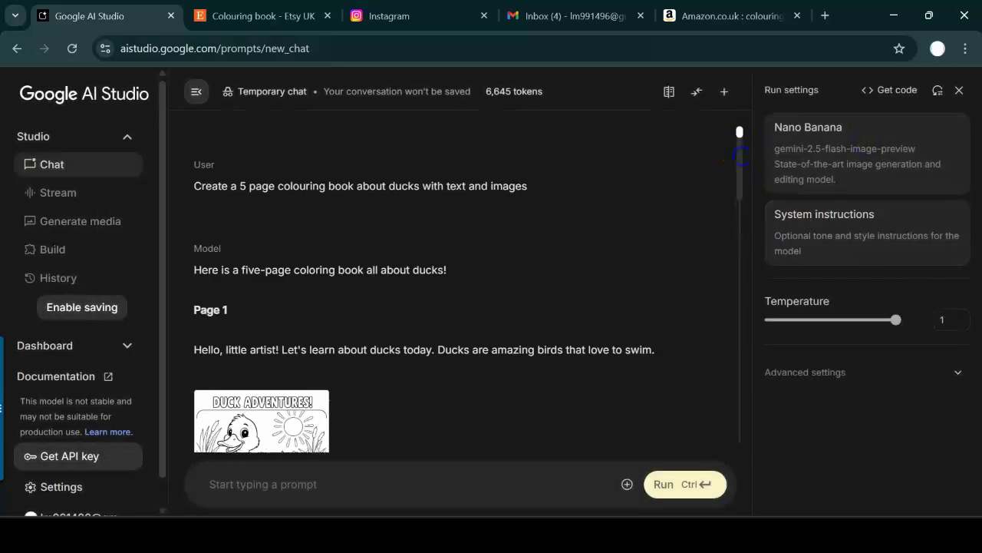
{"action": "left_click_drag", "start_coordinate": [741, 134], "coordinate": [760, 391]}
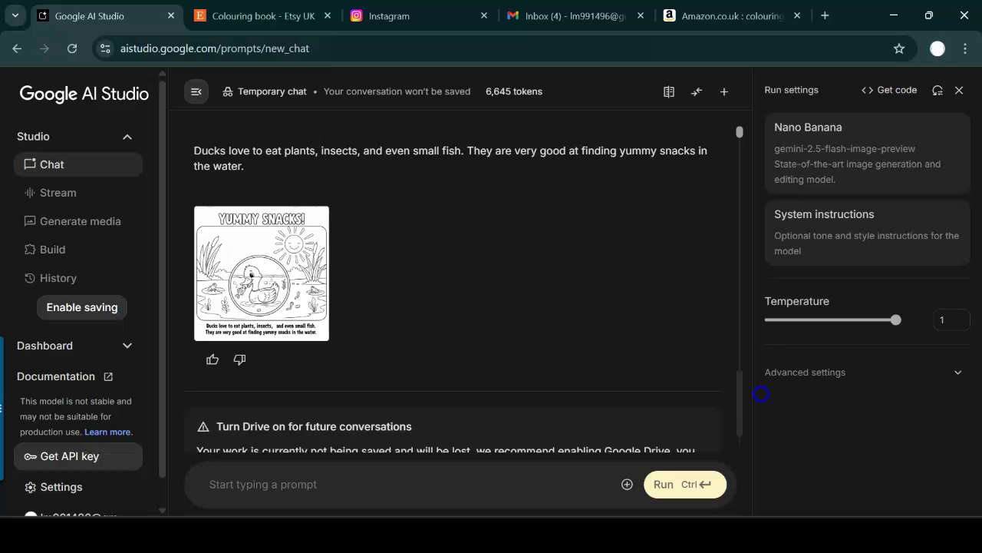
{"action": "left_click_drag", "start_coordinate": [761, 393], "coordinate": [743, 149]}
{"action": "scroll", "coordinate": [744, 150], "scroll_direction": "down", "scroll_amount": 2}
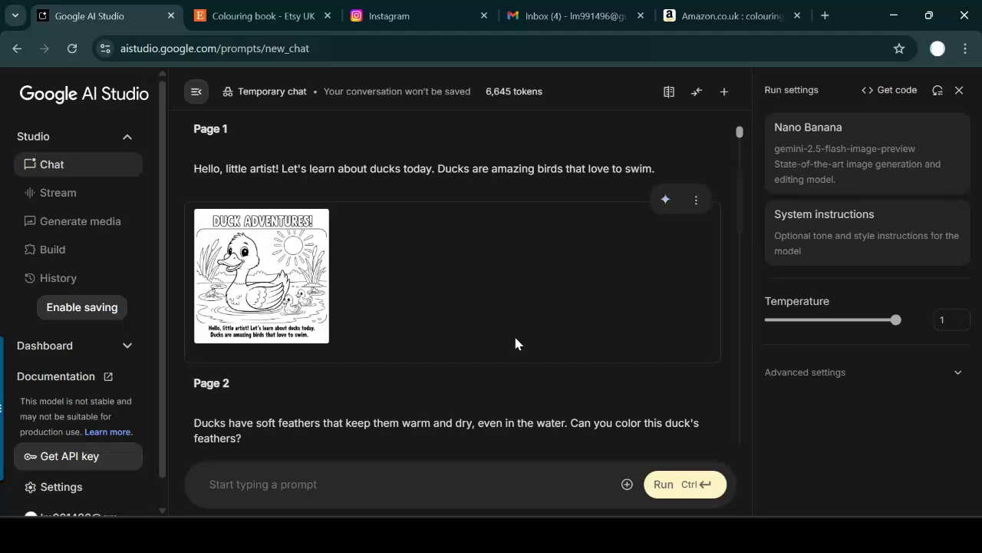
Open canva.com in a new browser tab and accept all cookies
{"action": "left_click", "coordinate": [825, 15]}
{"action": "type", "text": "can"}
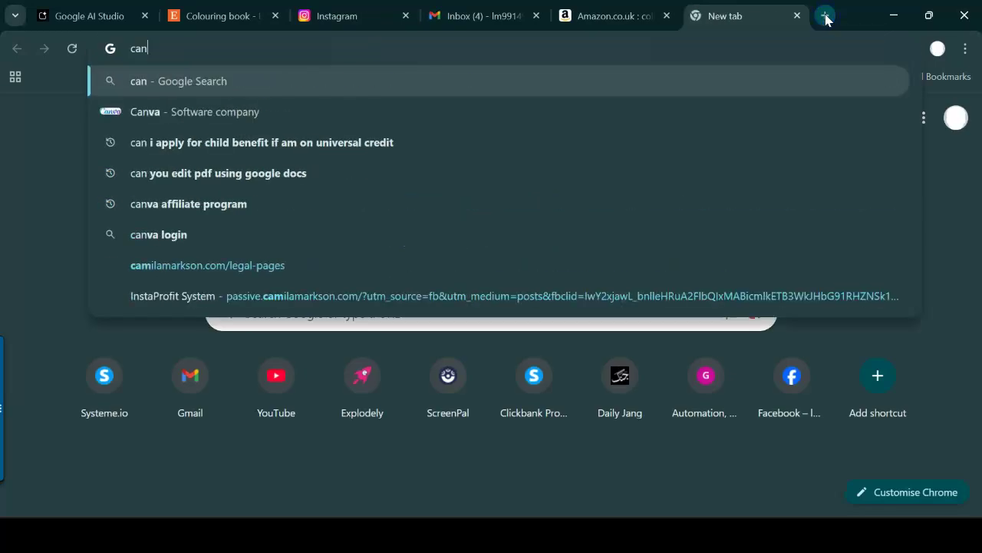
{"action": "type", "text": "va.com"}
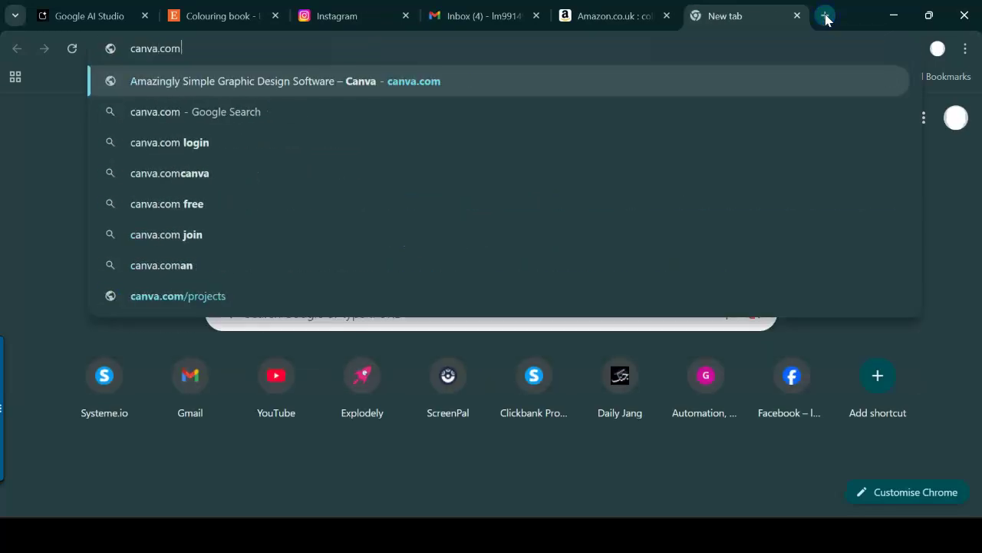
{"action": "key", "text": "Return"}
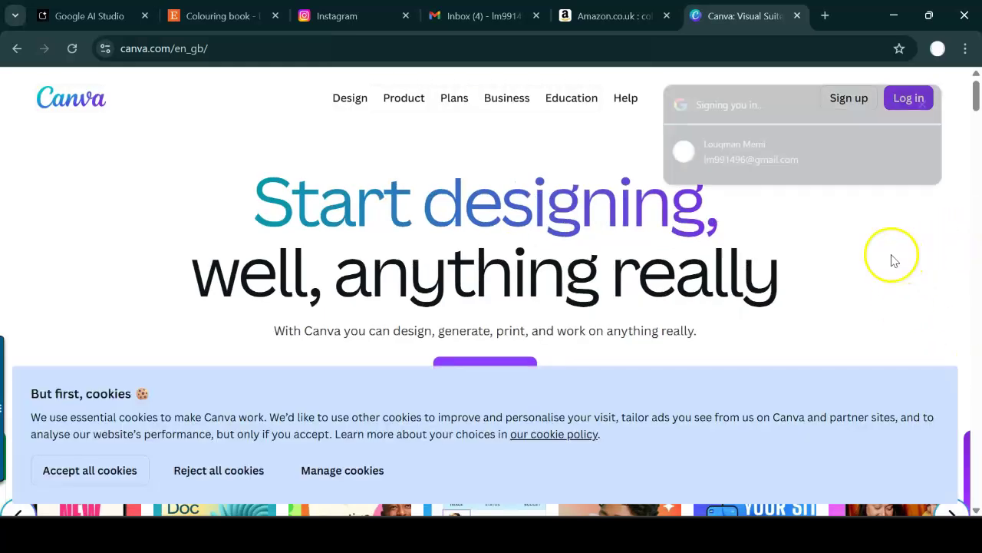
{"action": "left_click", "coordinate": [119, 479]}
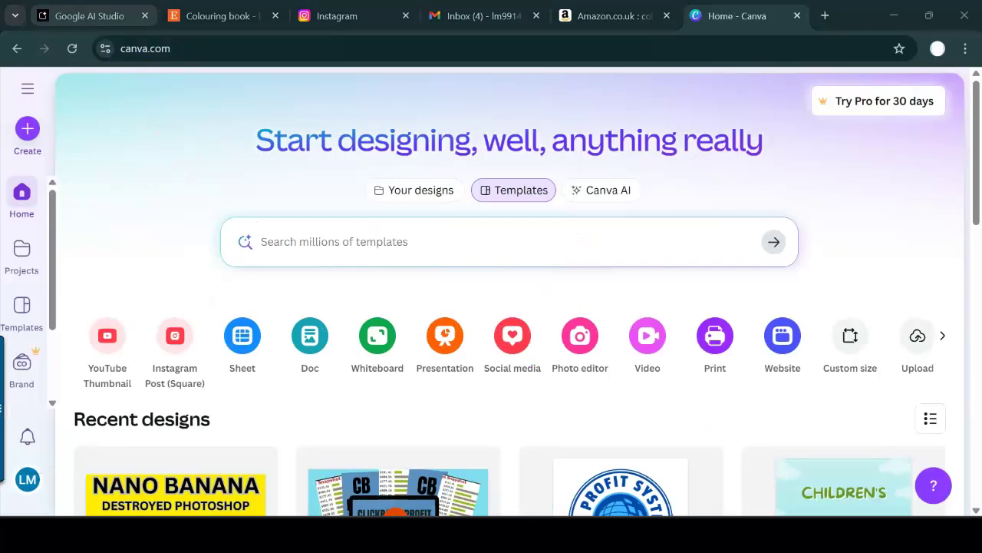
Download the Page 1 "Duck Adventures!" image from Google AI Studio and return to the Canva home page
{"action": "left_click", "coordinate": [87, 17]}
{"action": "mouse_move", "coordinate": [318, 259]}
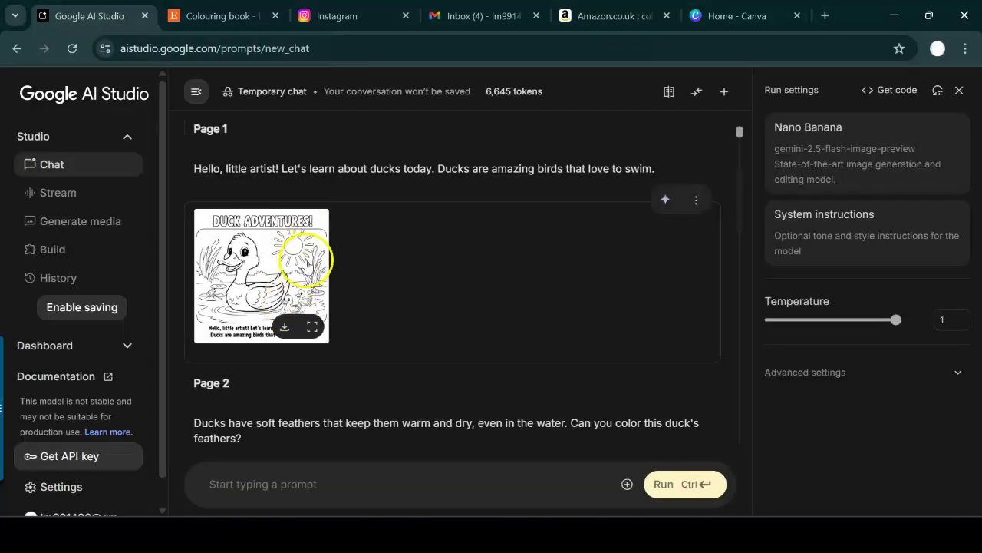
{"action": "left_click", "coordinate": [284, 329]}
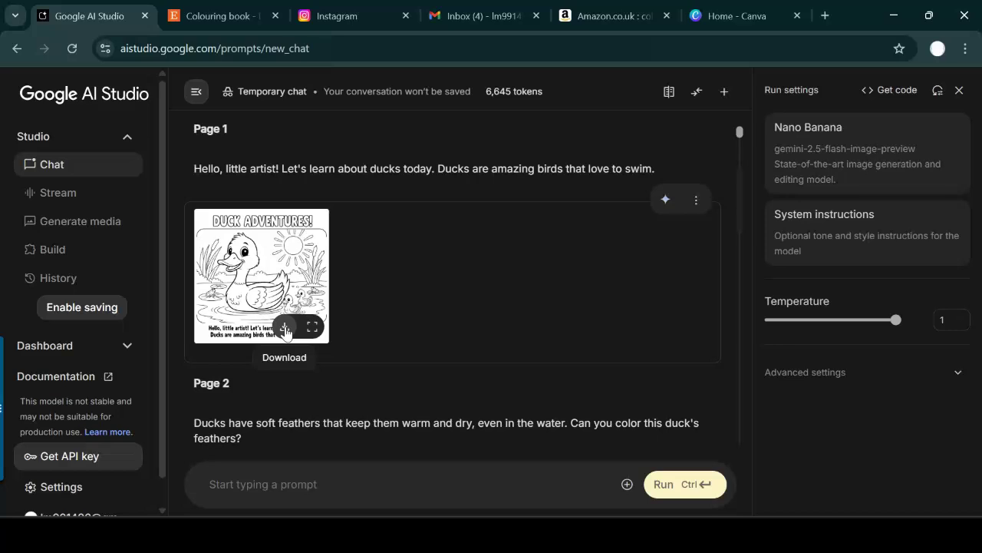
{"action": "left_click", "coordinate": [737, 15]}
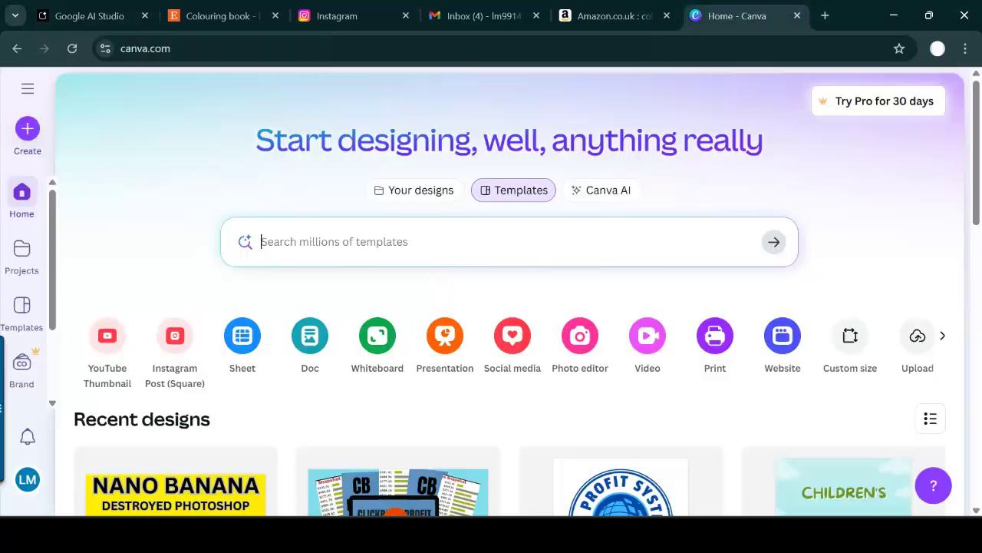
{"action": "left_click_drag", "start_coordinate": [973, 153], "coordinate": [975, 103]}
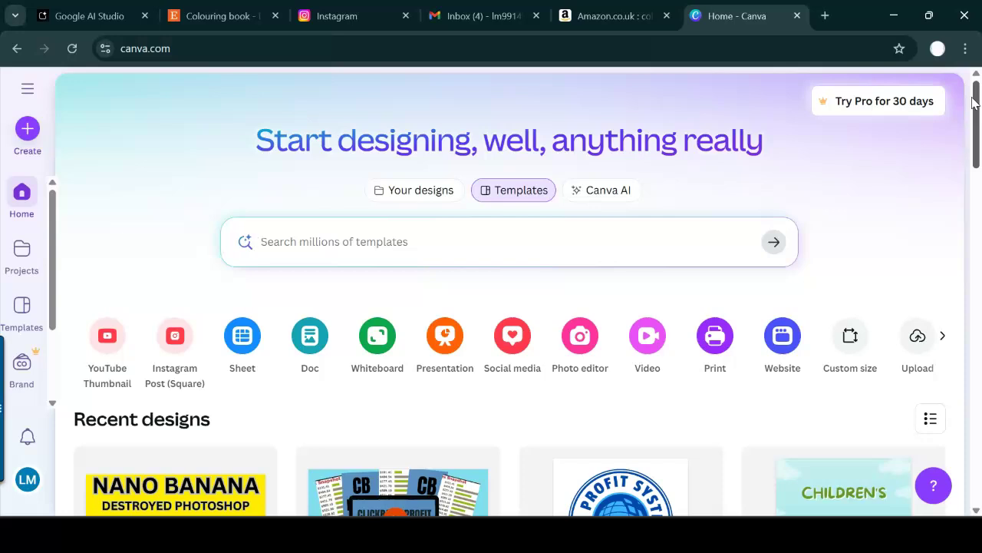
Revisit the Etsy colouring book results, then view the cfmoney earnings image in Snagit Editor
{"action": "left_click", "coordinate": [215, 16]}
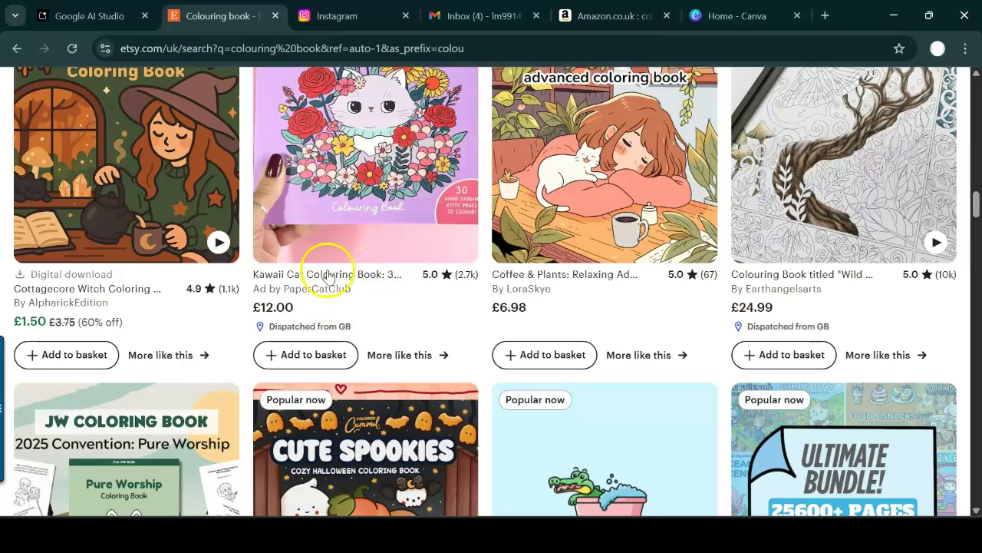
{"action": "left_click", "coordinate": [428, 297]}
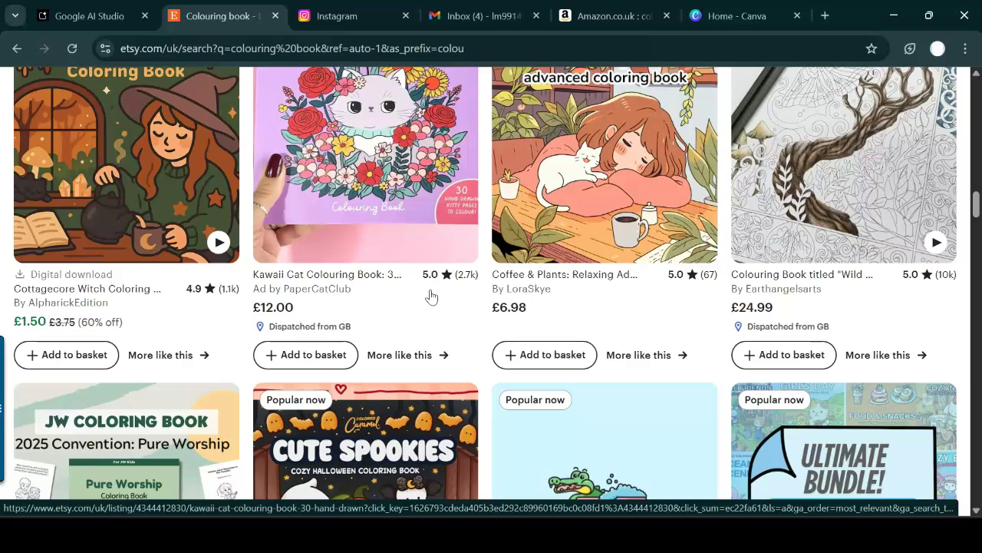
{"action": "left_click_drag", "start_coordinate": [973, 203], "coordinate": [973, 88]}
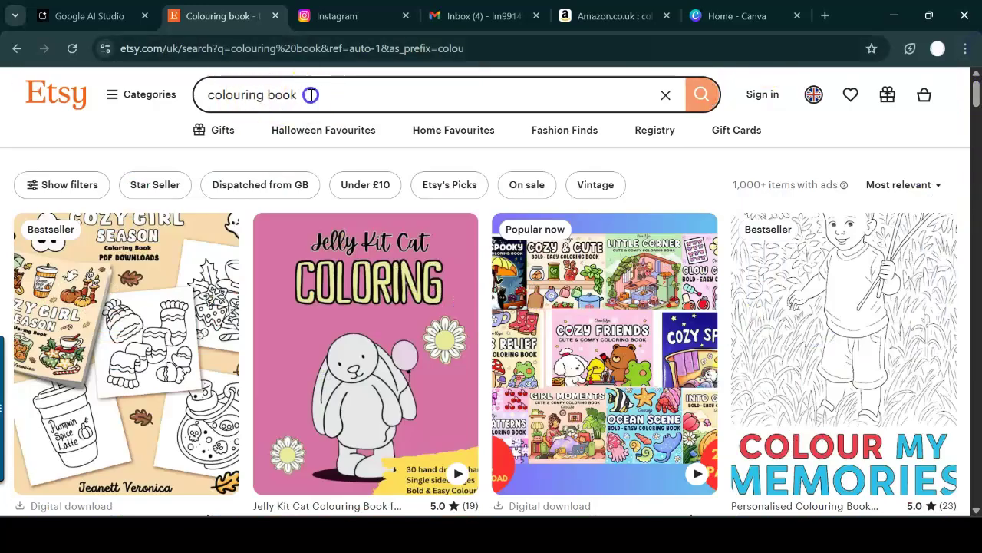
{"action": "left_click_drag", "start_coordinate": [311, 94], "coordinate": [213, 94]}
{"action": "left_click", "coordinate": [139, 128]}
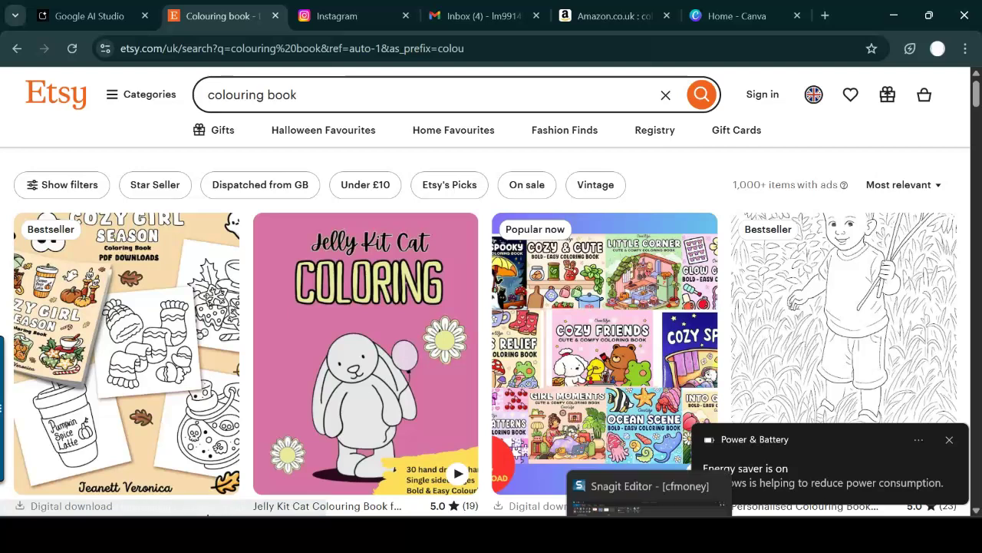
{"action": "left_click", "coordinate": [648, 533]}
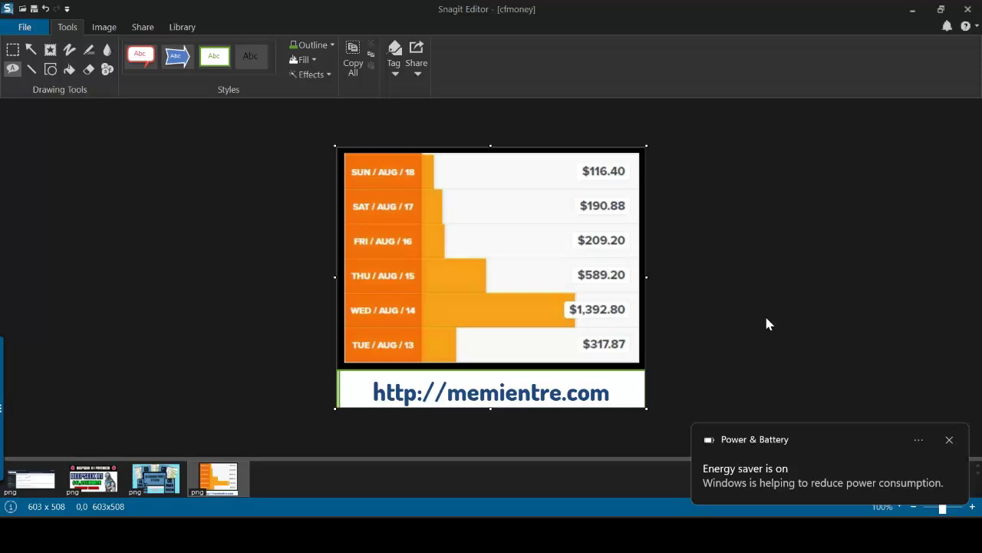
{"action": "left_click", "coordinate": [833, 342]}
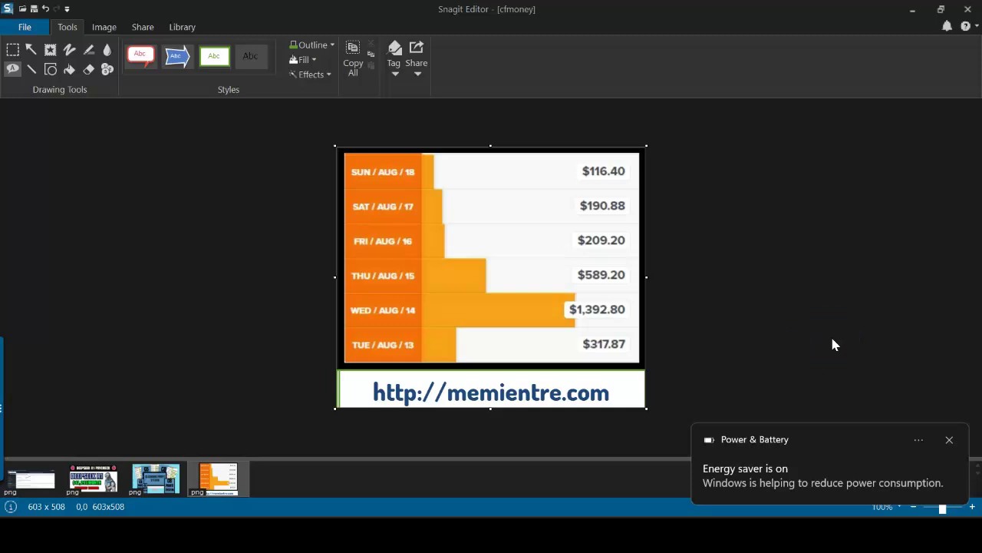